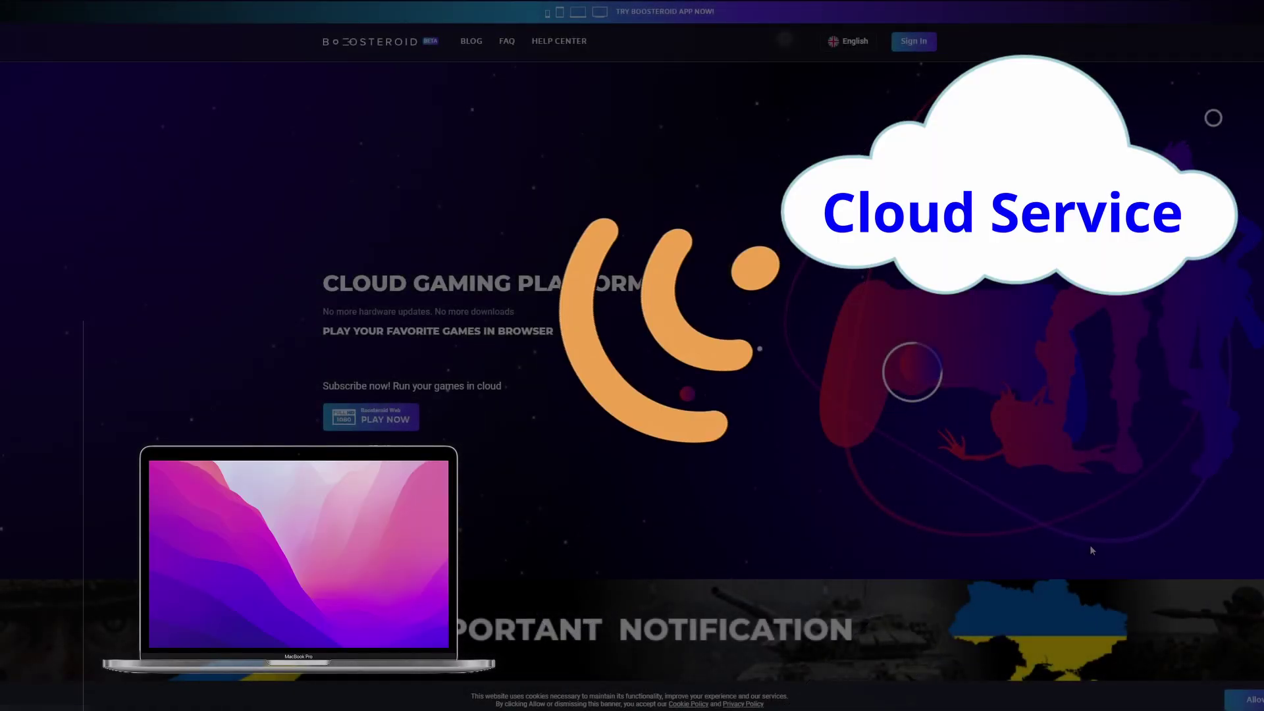
# Step: Allow cookies and scroll the Boosteroid homepage down to the Top Games grid
pyautogui.click(1251, 700)
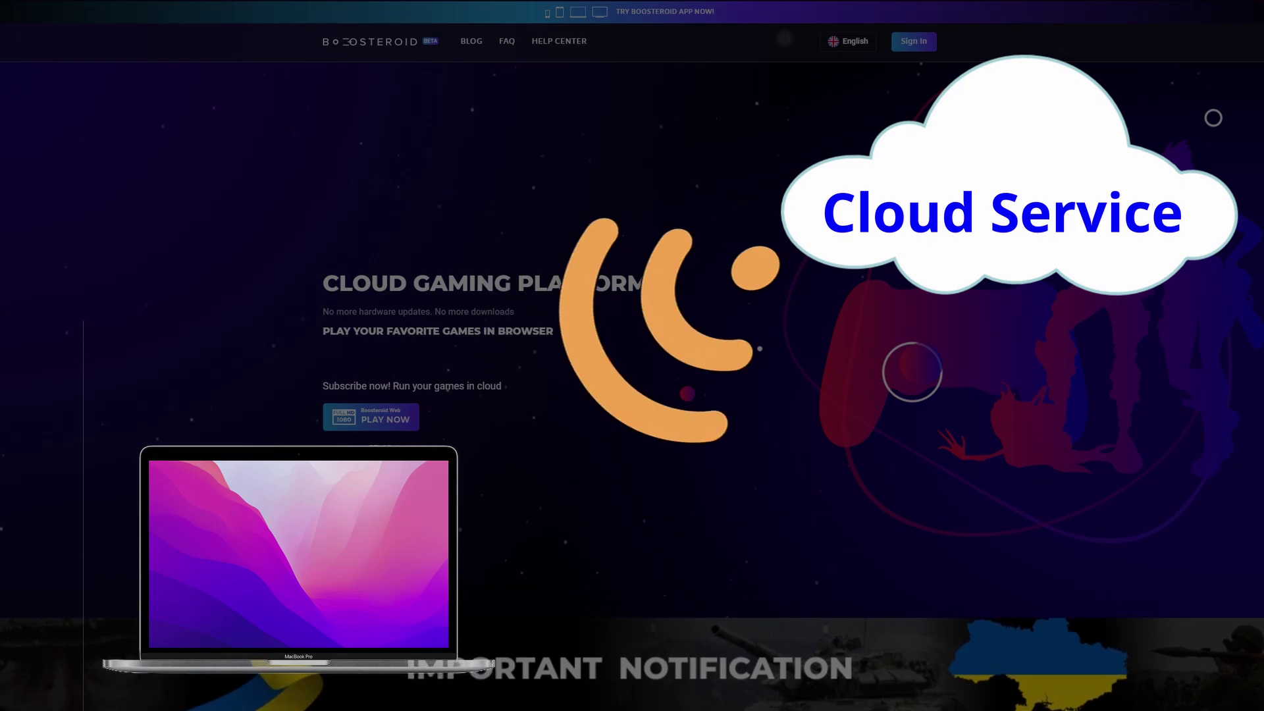
pyautogui.scroll(-4, 632, 355)
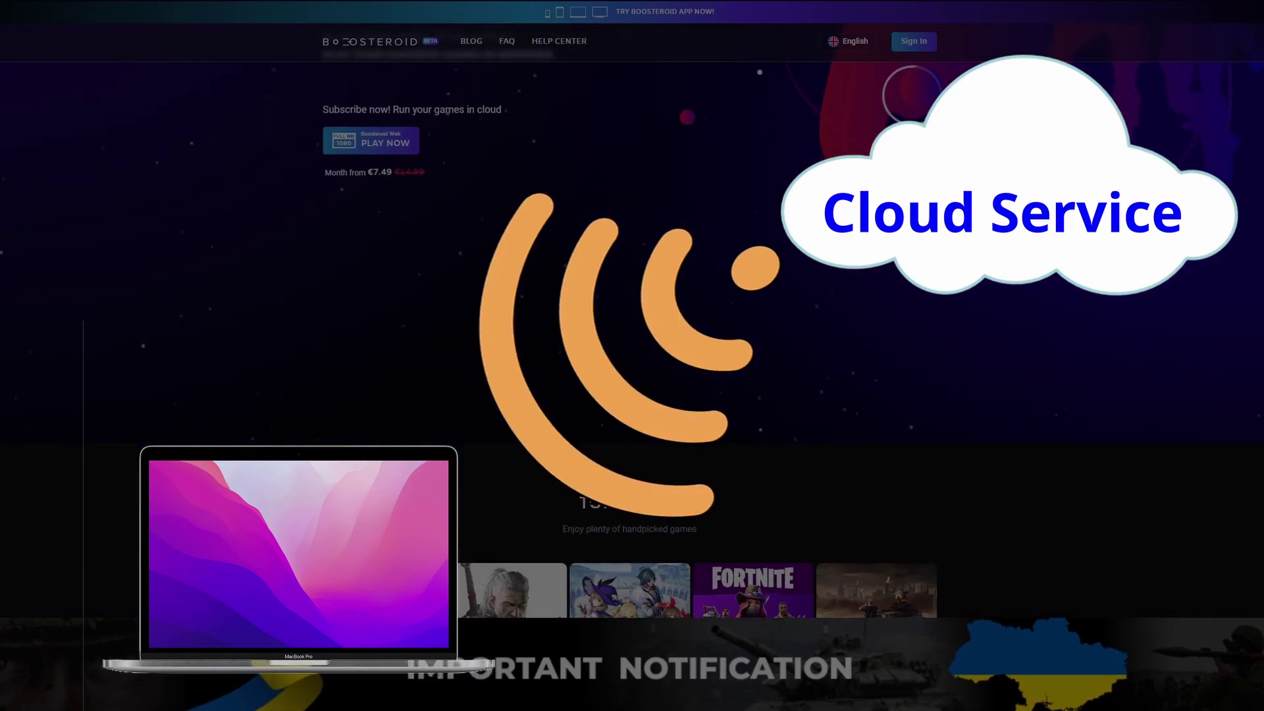
pyautogui.scroll(-1, 1128, 238)
pyautogui.scroll(-2, 1122, 243)
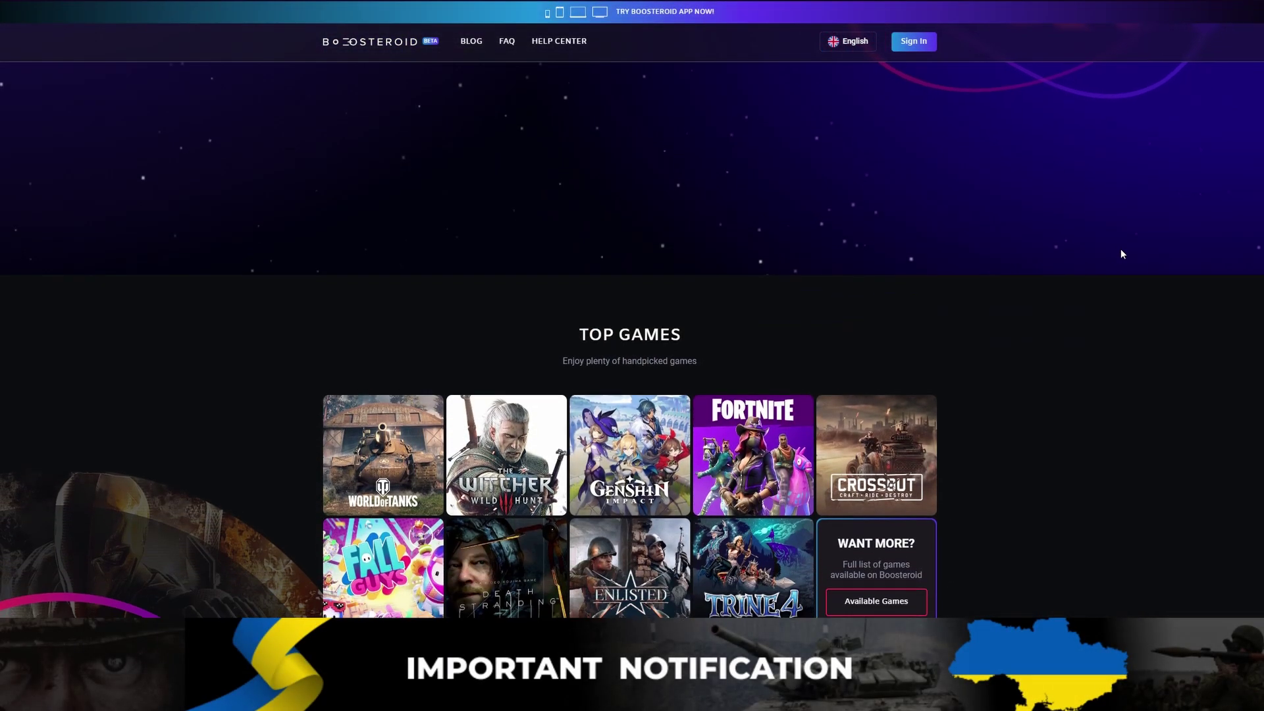
pyautogui.scroll(-3, 1121, 249)
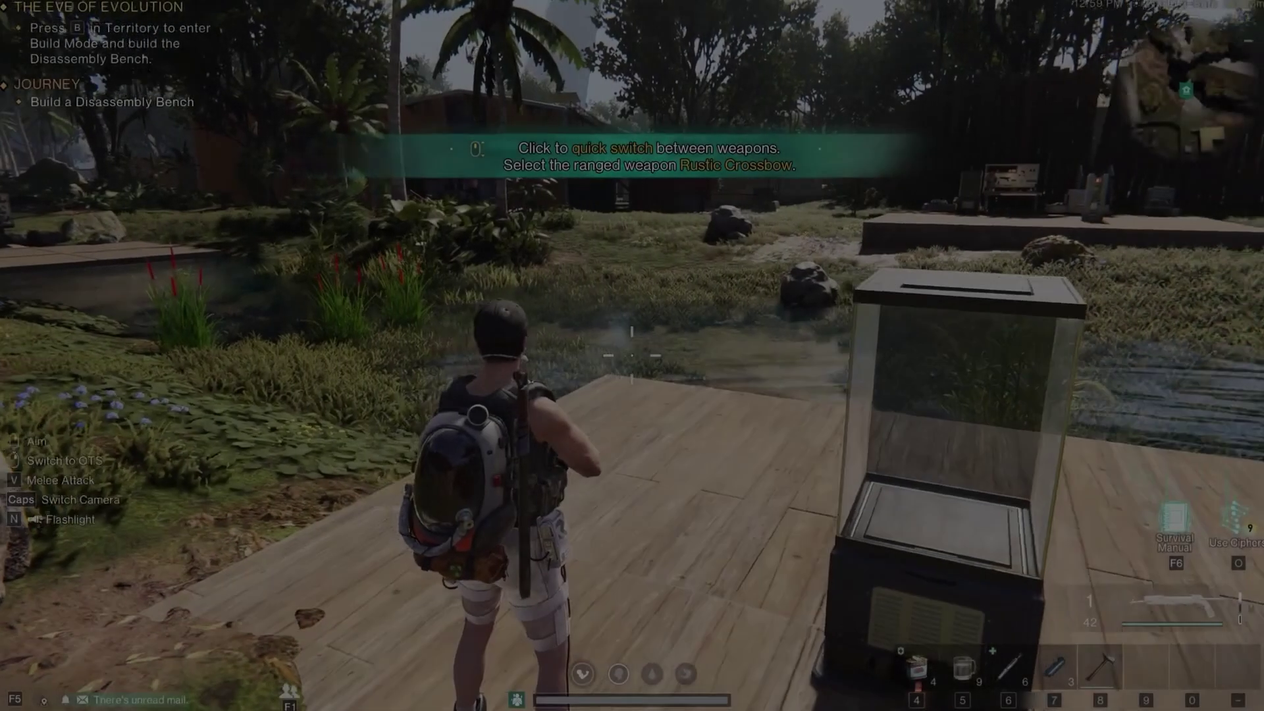
# Step: Walk the character along the base dock toward the furnace
pyautogui.press('w')
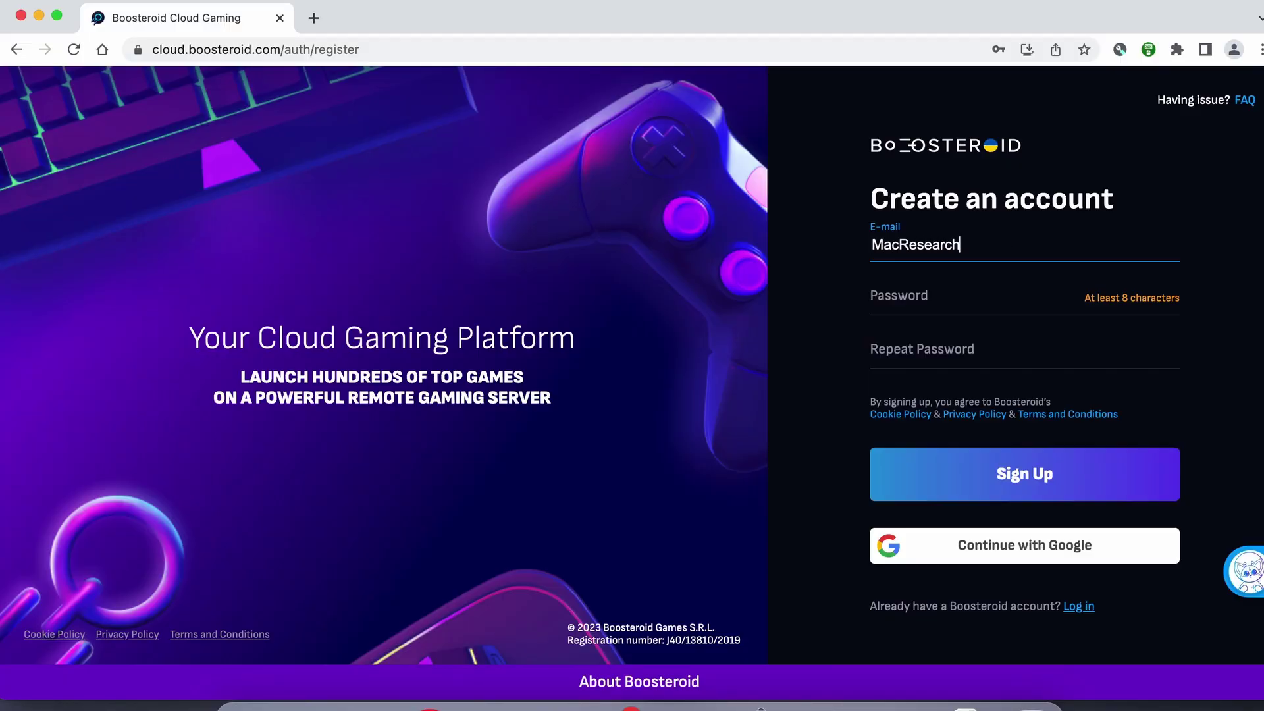
# Step: Clear the e-mail field, run the connection test twice (44 Mbps, 43 ms), and return to the dashboard
pyautogui.hotkey('alt', 'BackSpace')
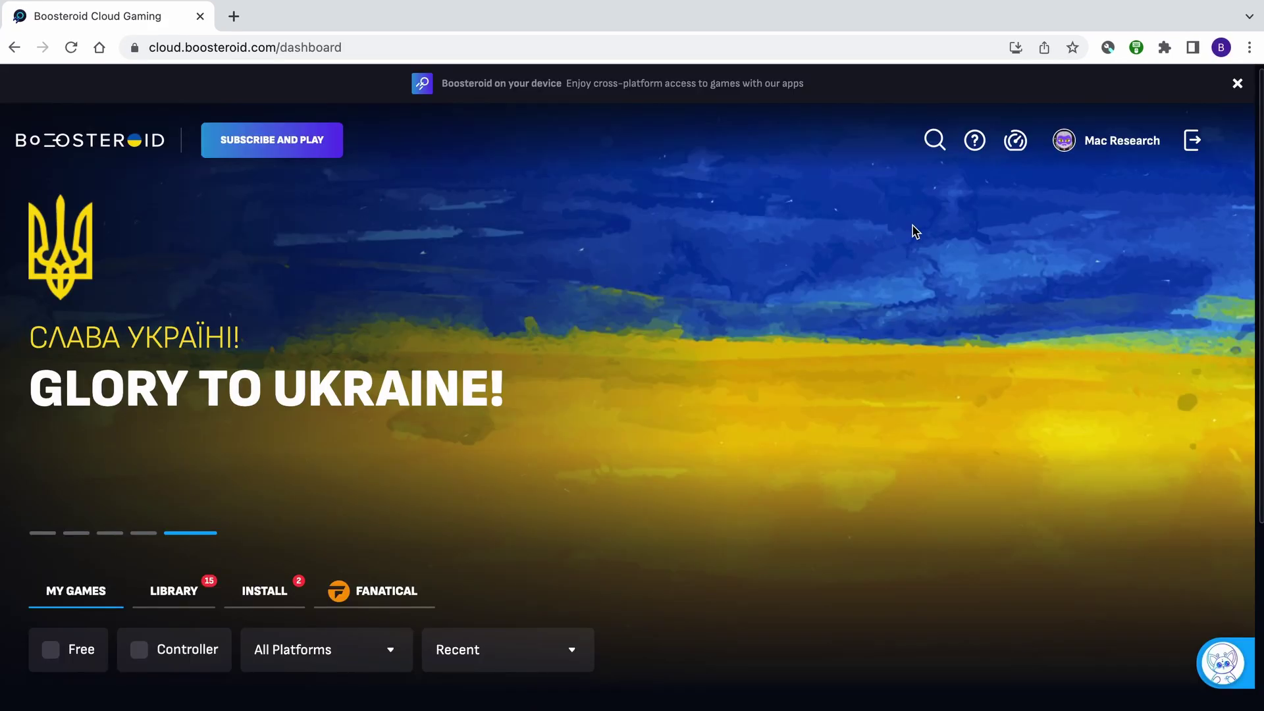
pyautogui.click(1015, 141)
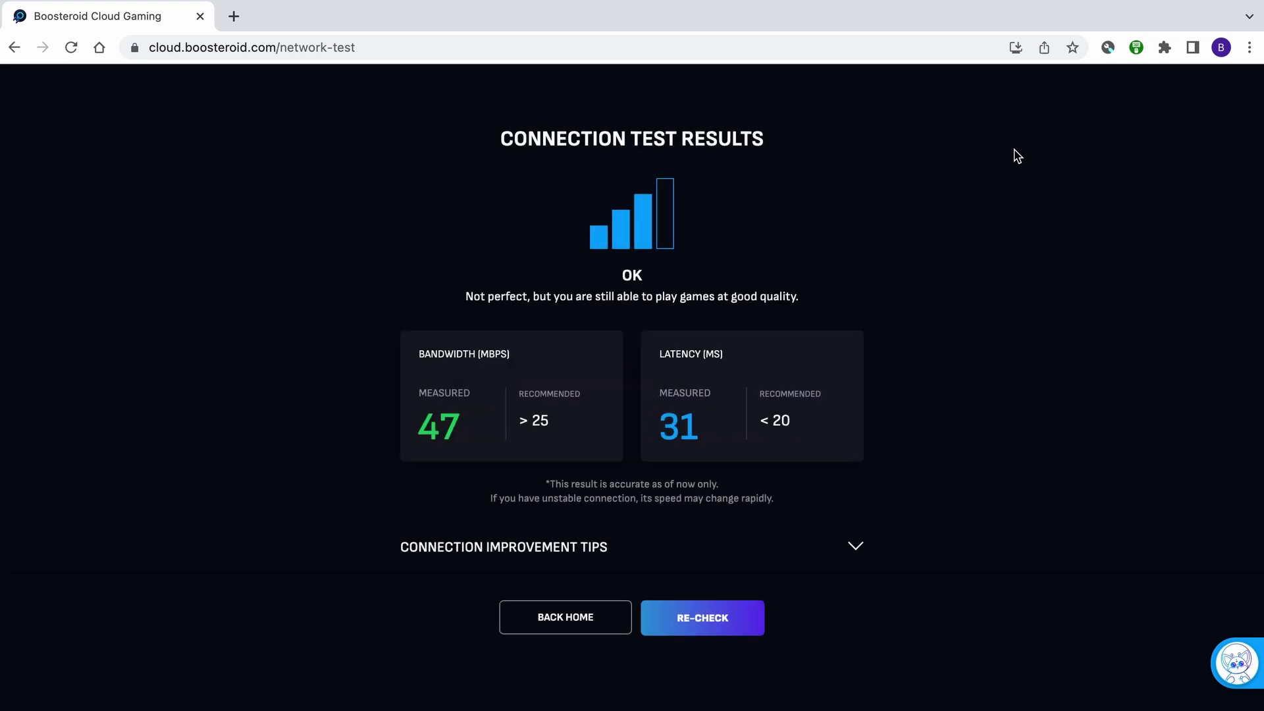
pyautogui.click(721, 623)
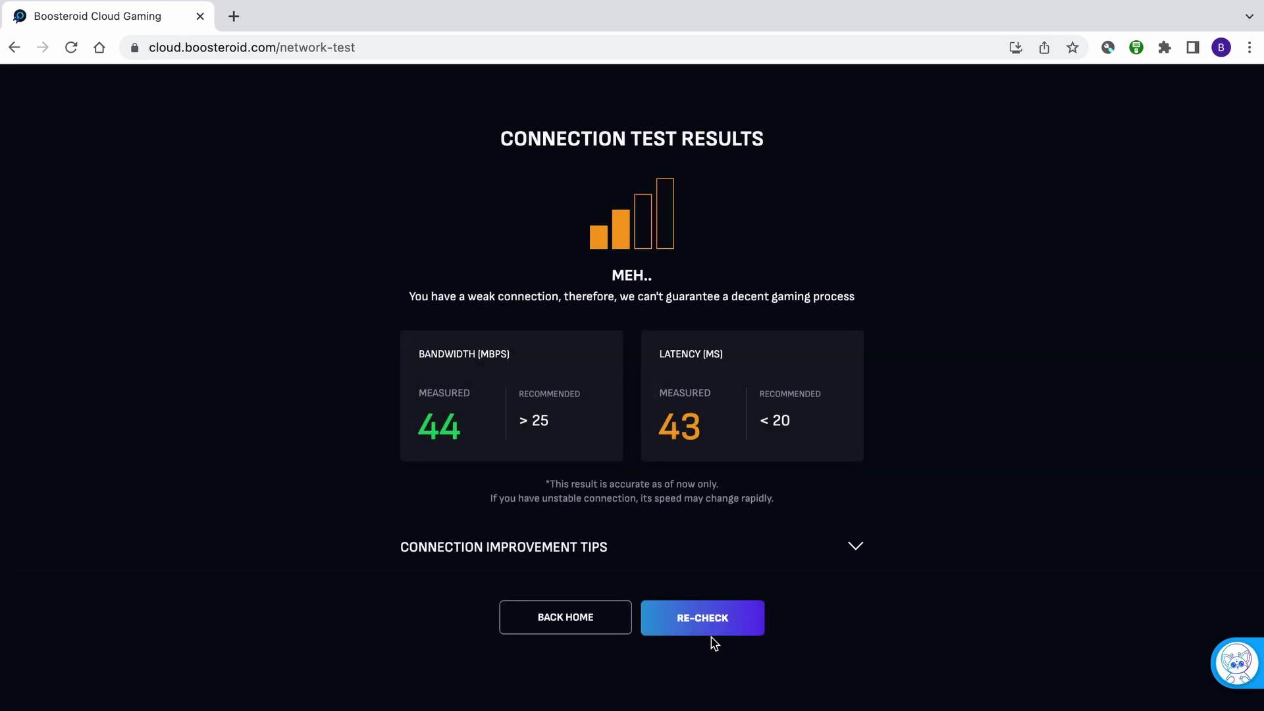
pyautogui.click(534, 619)
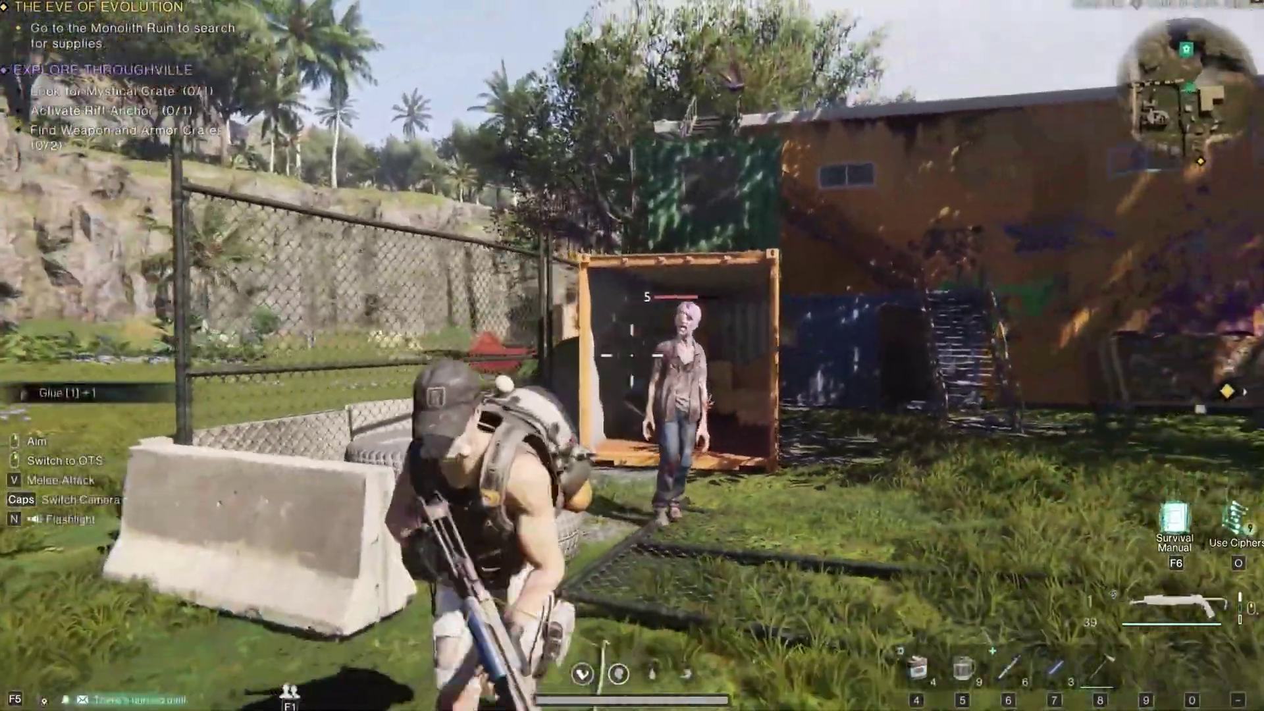
# Step: Shoot down the zombie standing by the orange container
pyautogui.click(632, 355)
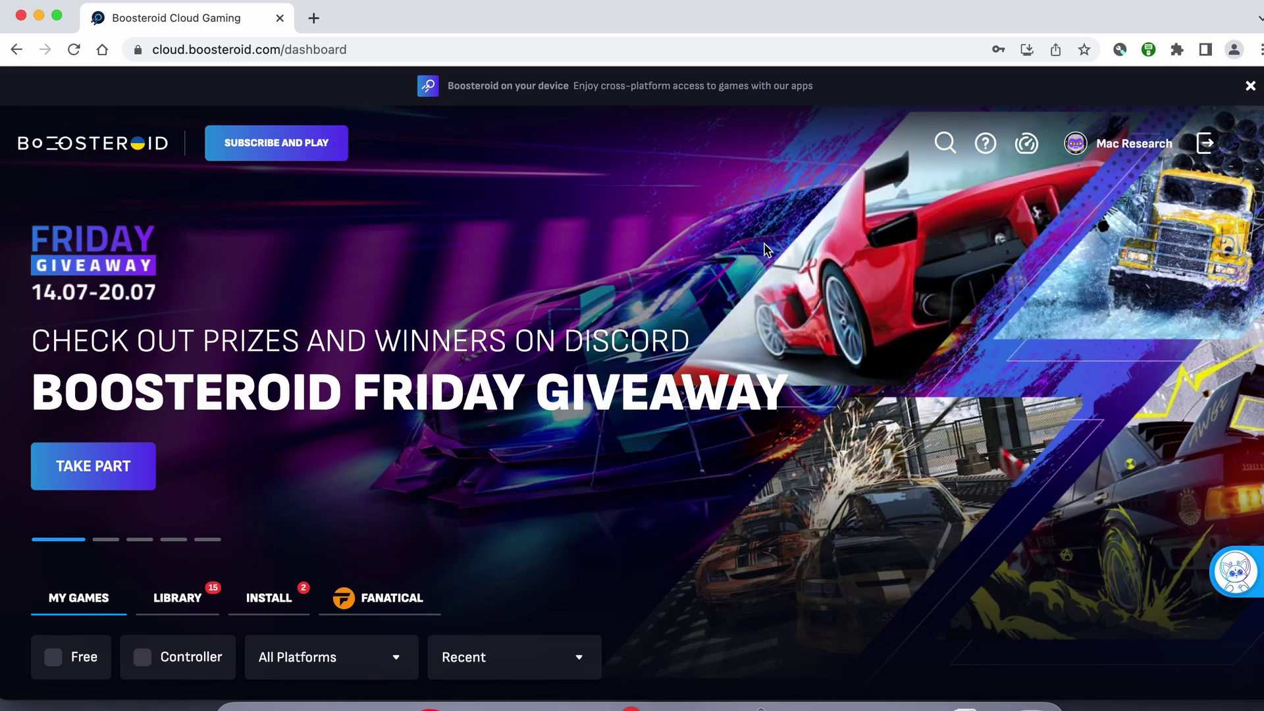
# Step: Launch Once Human from search past the Steam sign-in notice, then open the 'our apps' page
pyautogui.click(1138, 154)
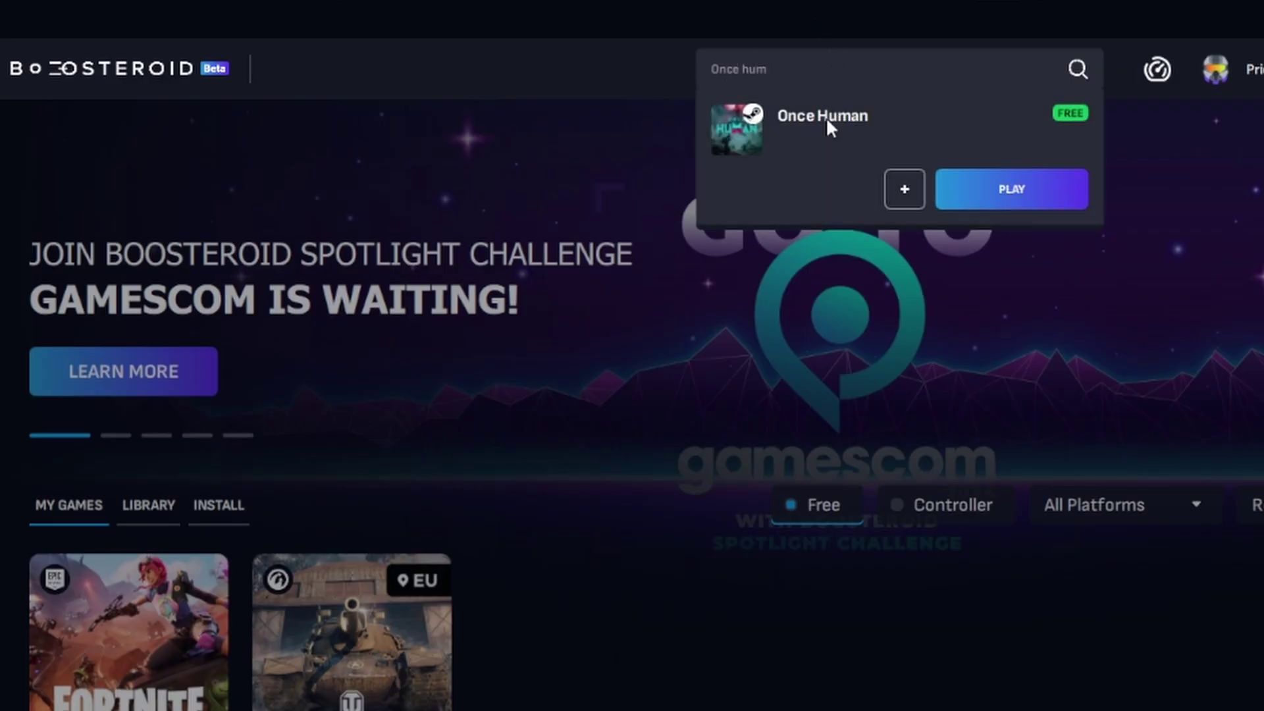
pyautogui.click(1065, 189)
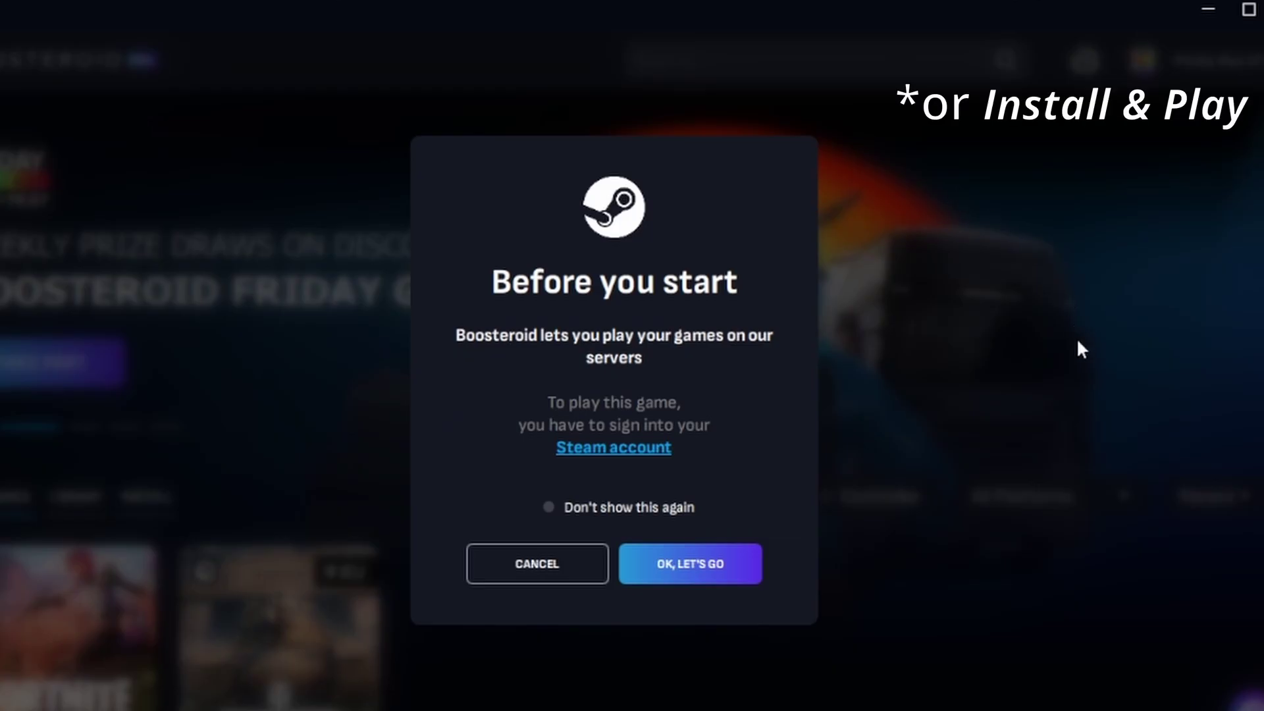
pyautogui.click(678, 573)
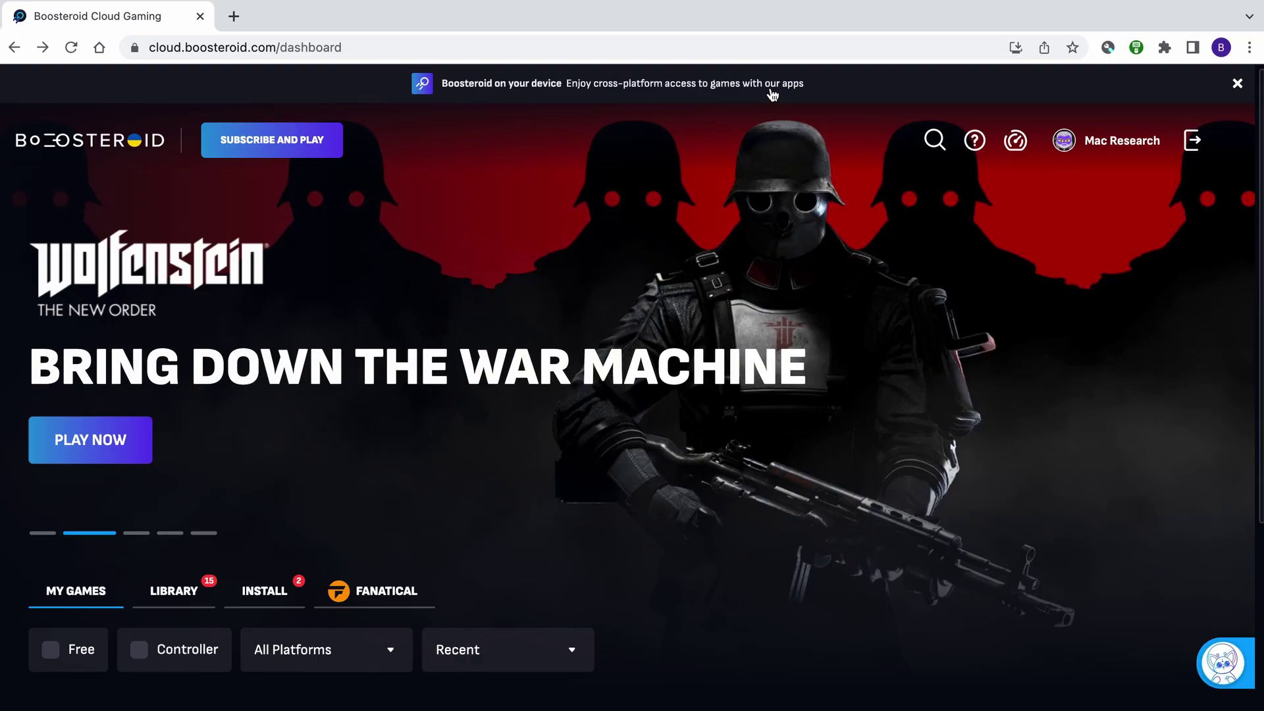
pyautogui.click(772, 95)
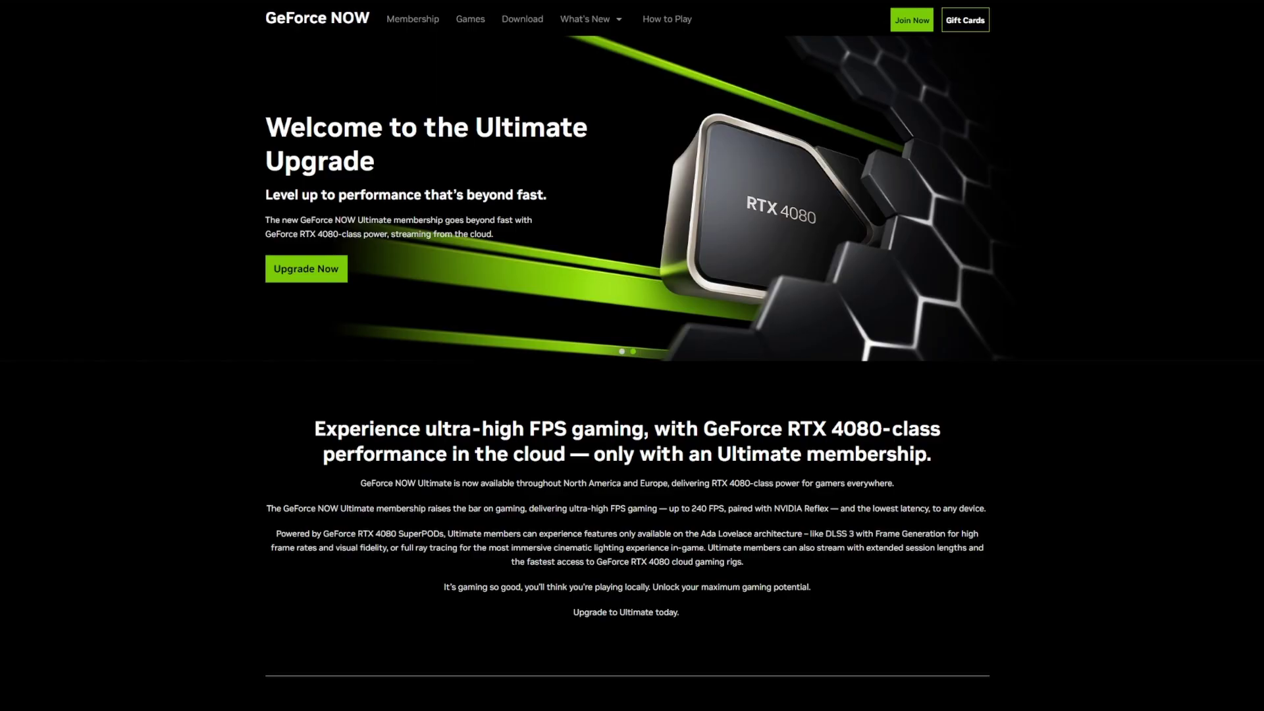
# Step: Download the GeForce NOW installer for Mac OS from the Download page
pyautogui.scroll(-5, 632, 356)
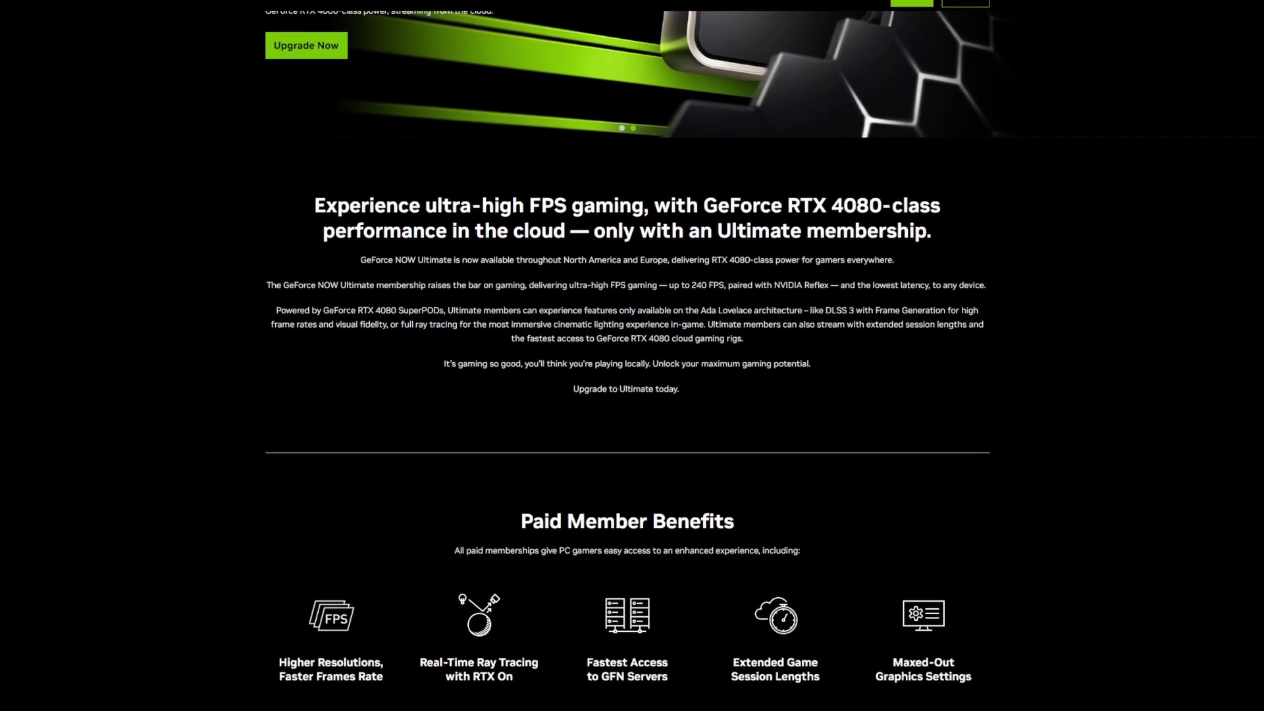
pyautogui.scroll(-5, 633, 356)
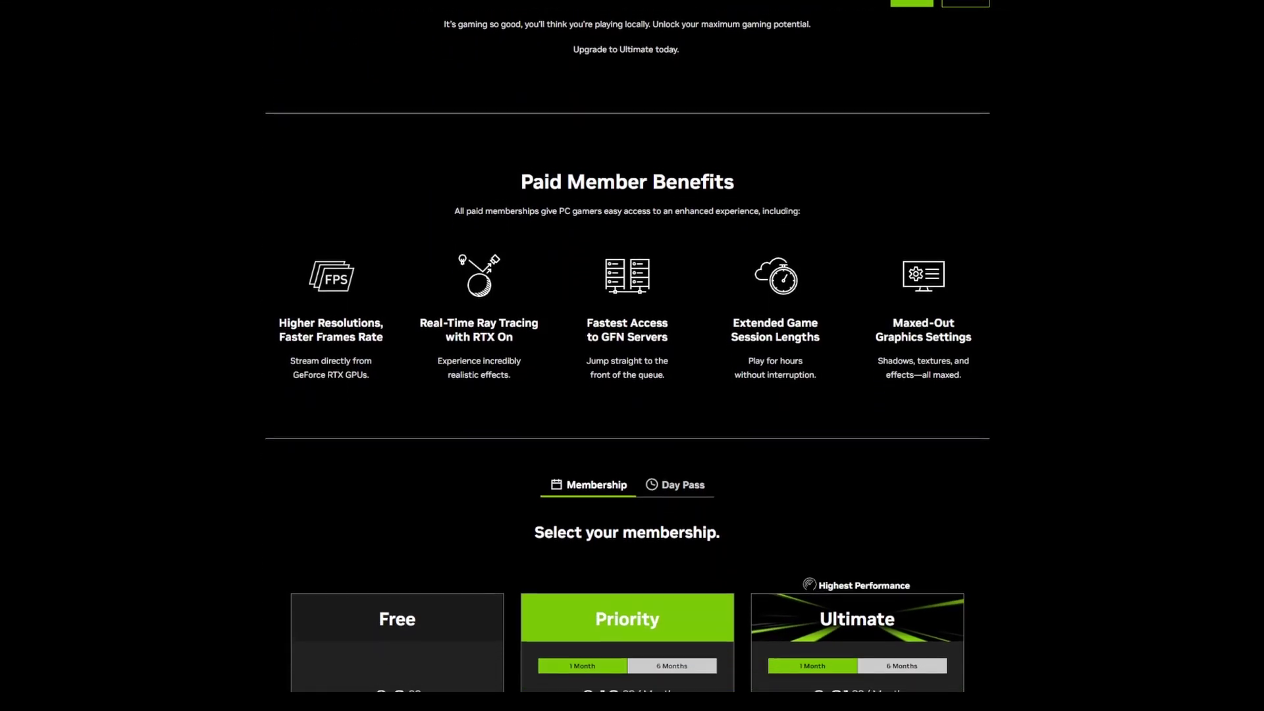
pyautogui.scroll(-5, 632, 355)
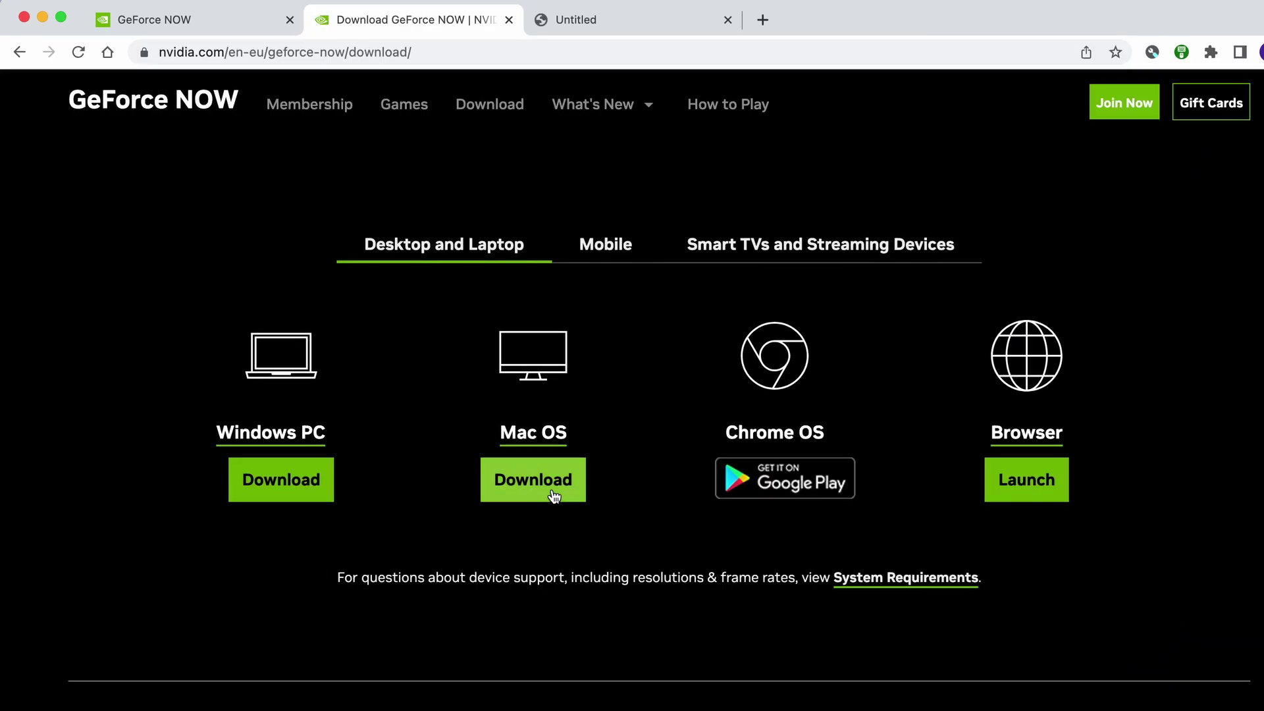
pyautogui.click(553, 495)
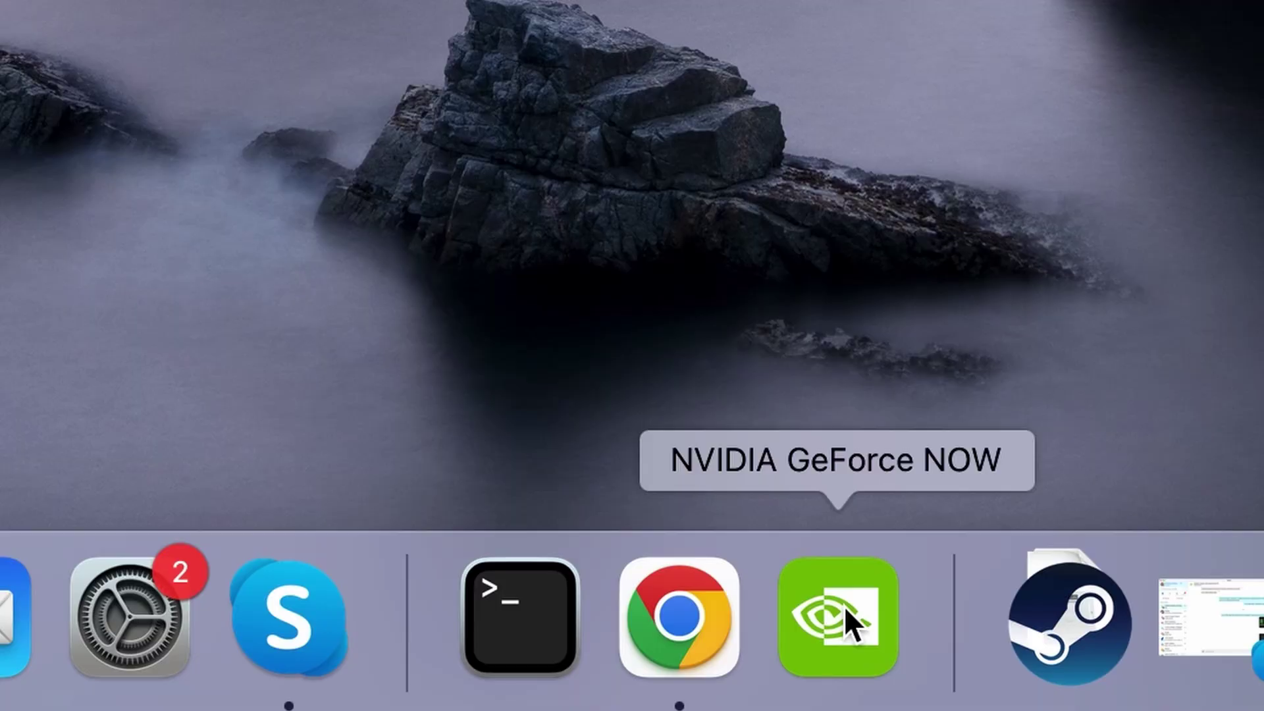
pyautogui.click(845, 606)
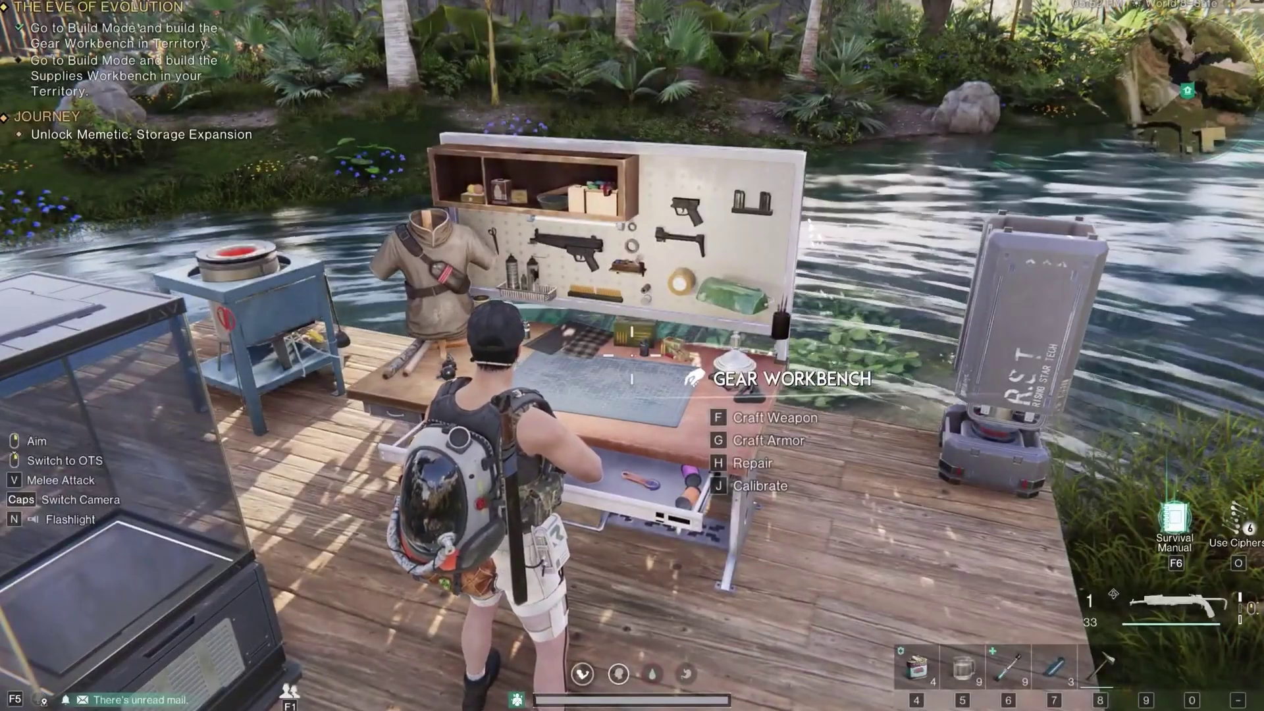
# Step: Open DE.50 pistol weapon crafting and craft a Pistol Frame into the first material slot
pyautogui.press('f')
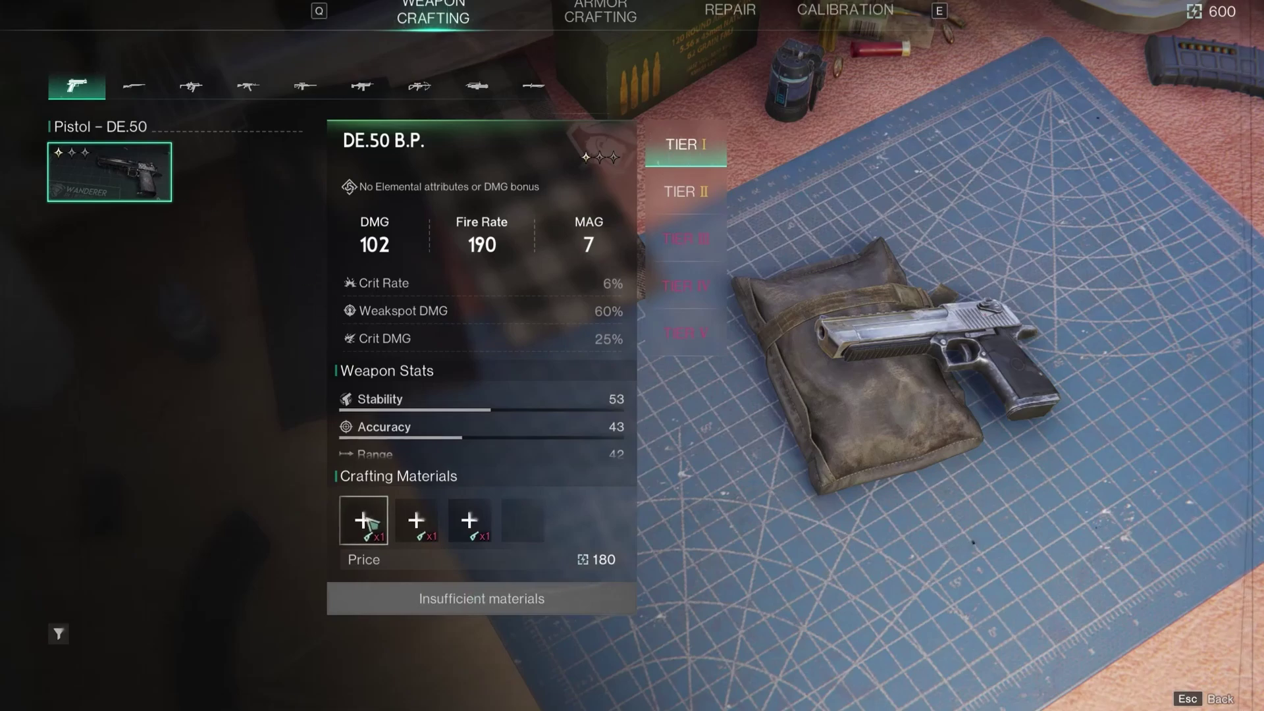
pyautogui.moveTo(365, 527)
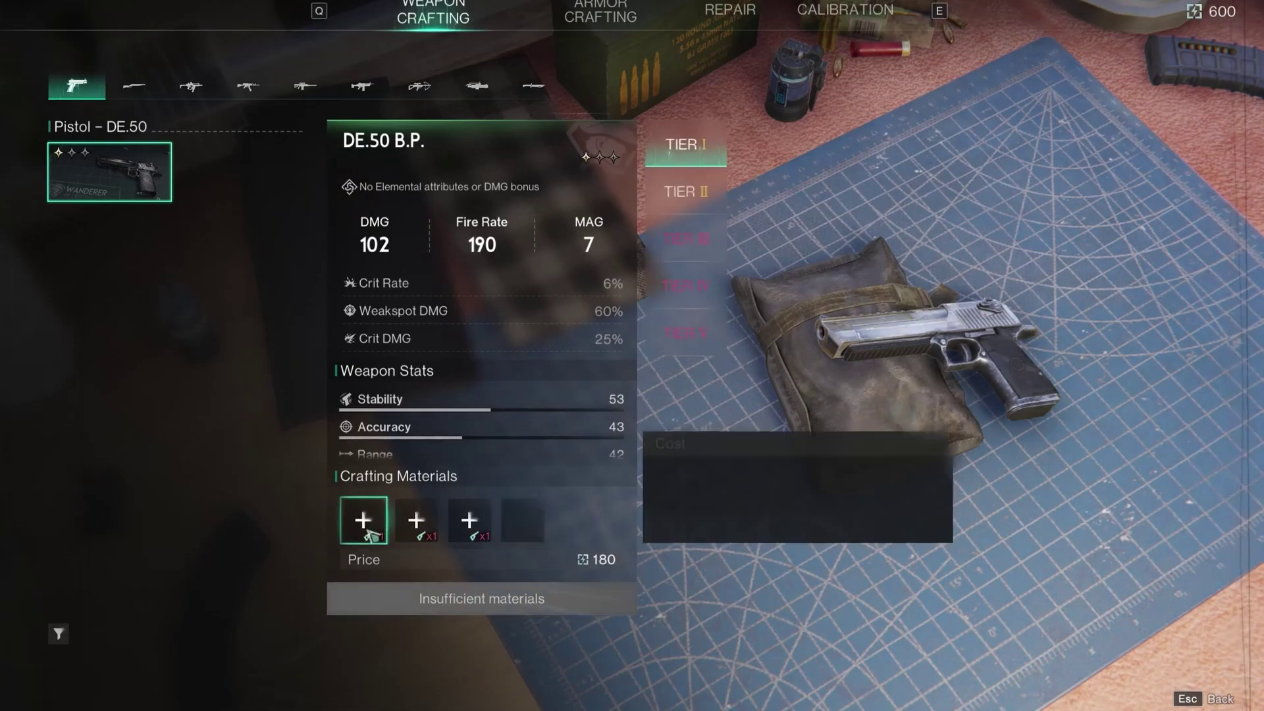
pyautogui.press('f')
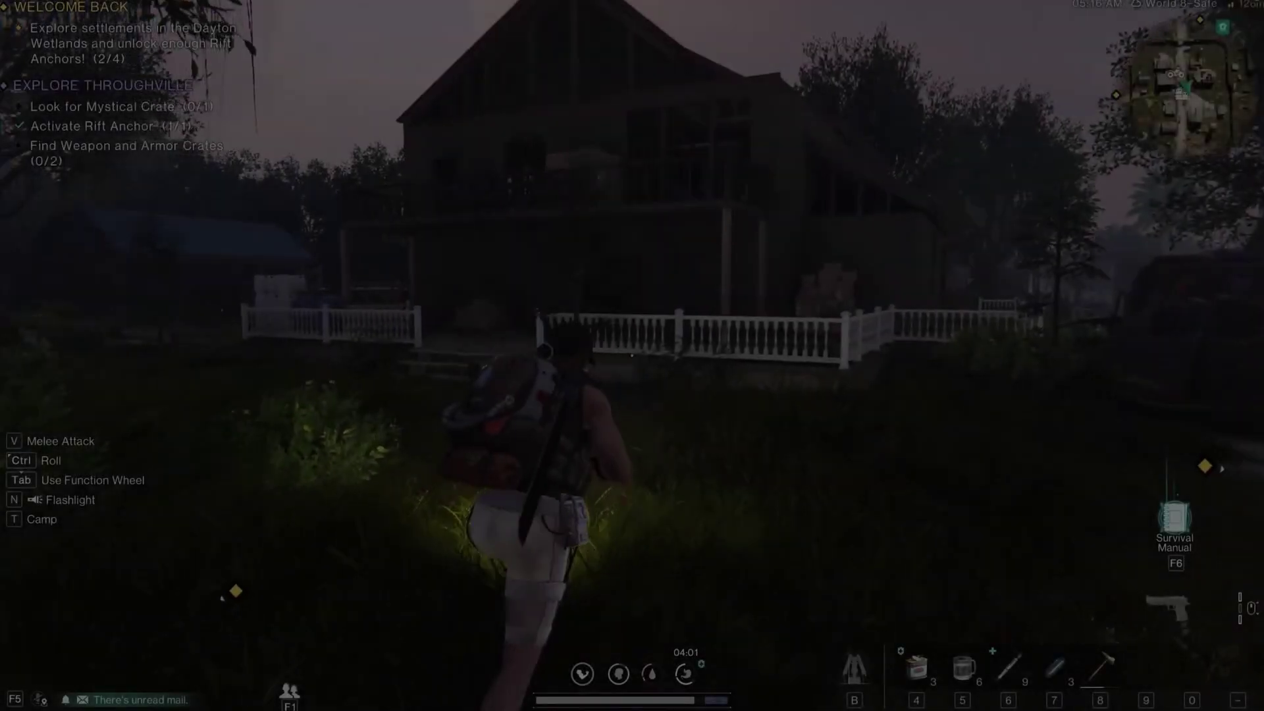
# Step: Run to the house porch and shoot the zombie in the storage room
pyautogui.press('w')
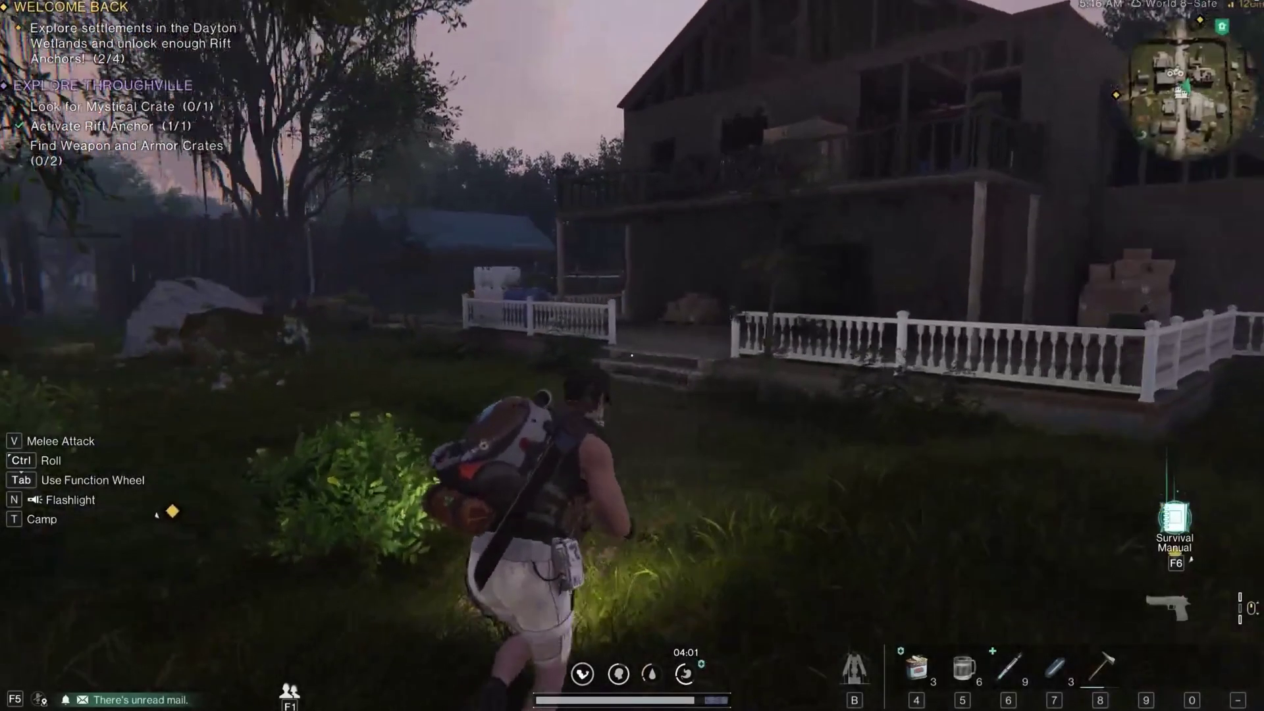
pyautogui.press('w')
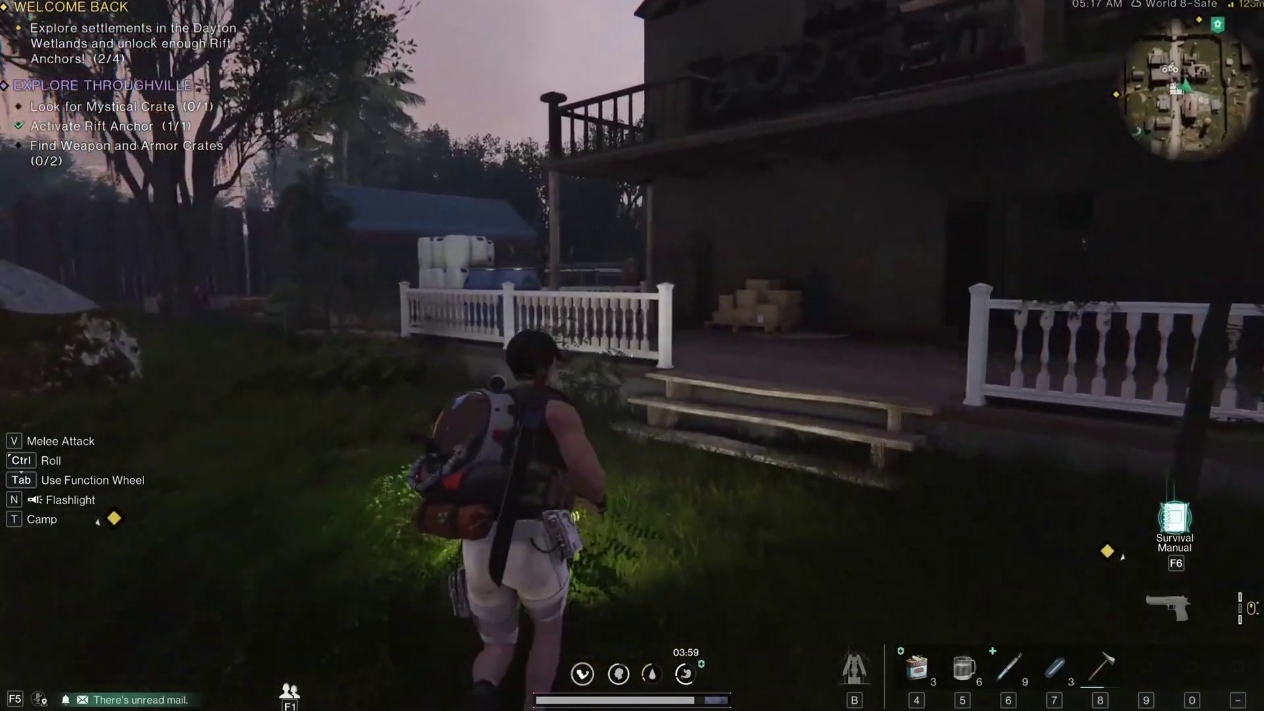
pyautogui.press('w')
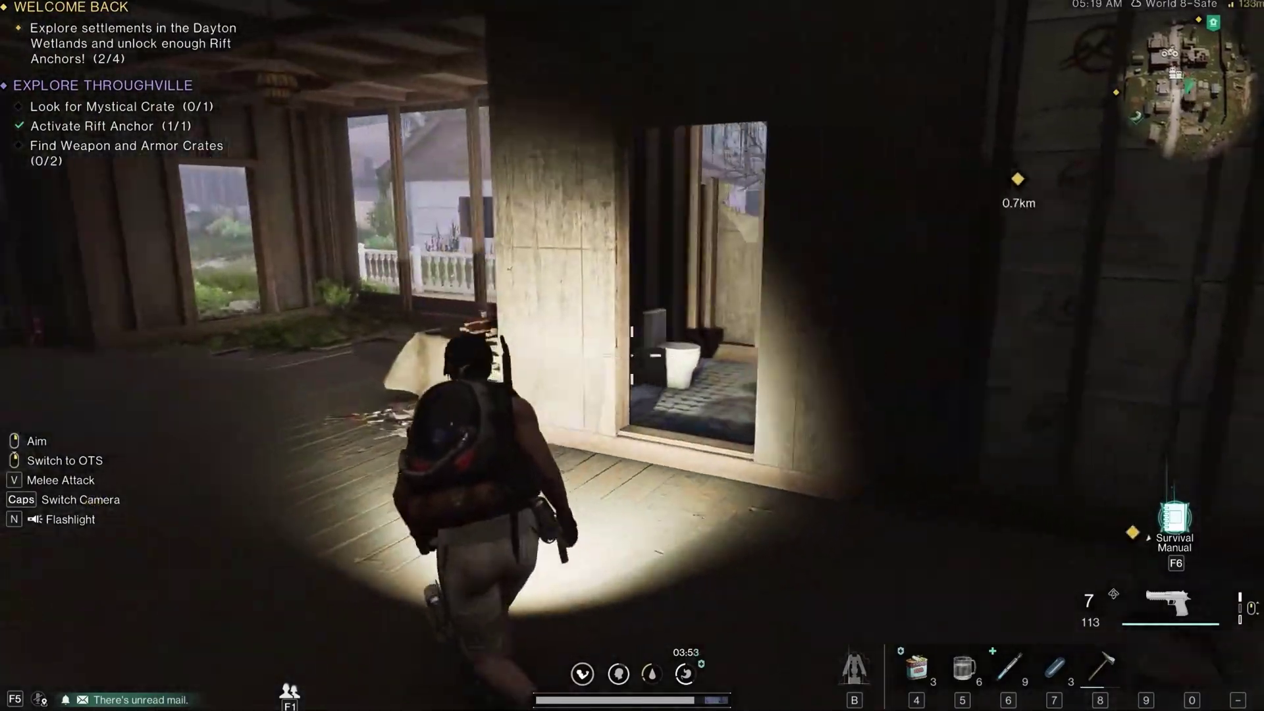
pyautogui.press('w')
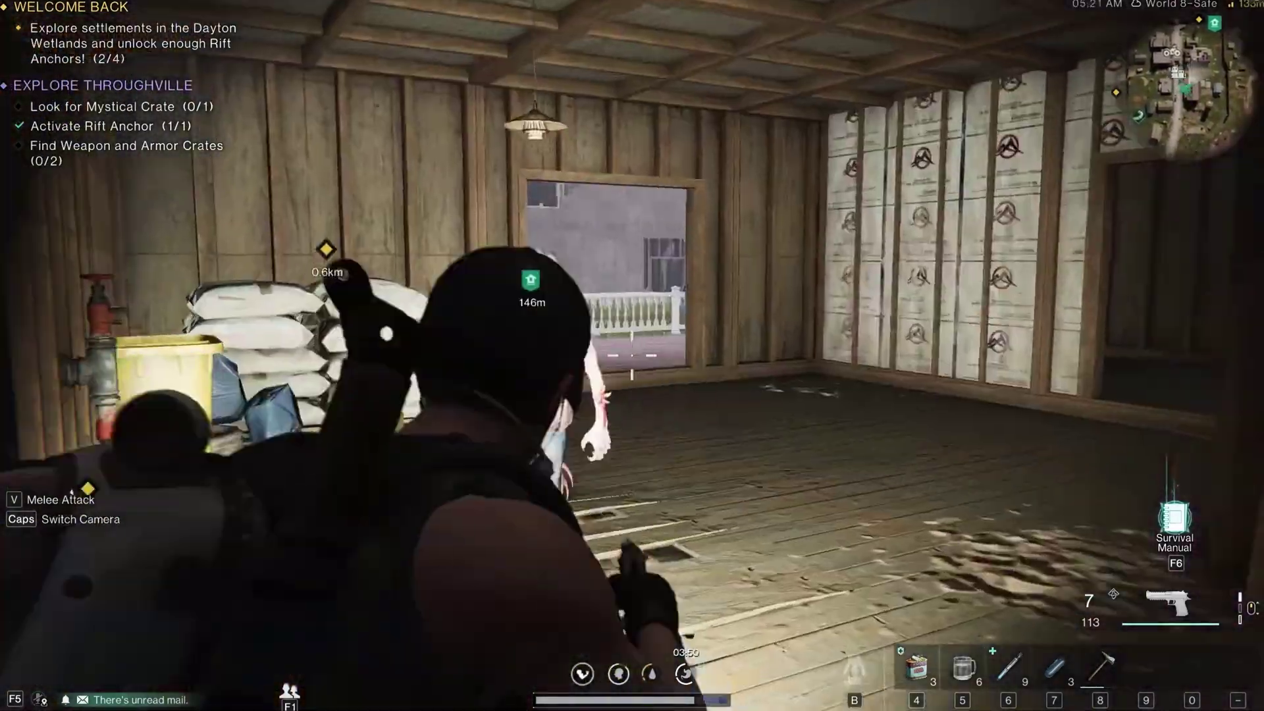
pyautogui.click(632, 355)
pyautogui.click(632, 356)
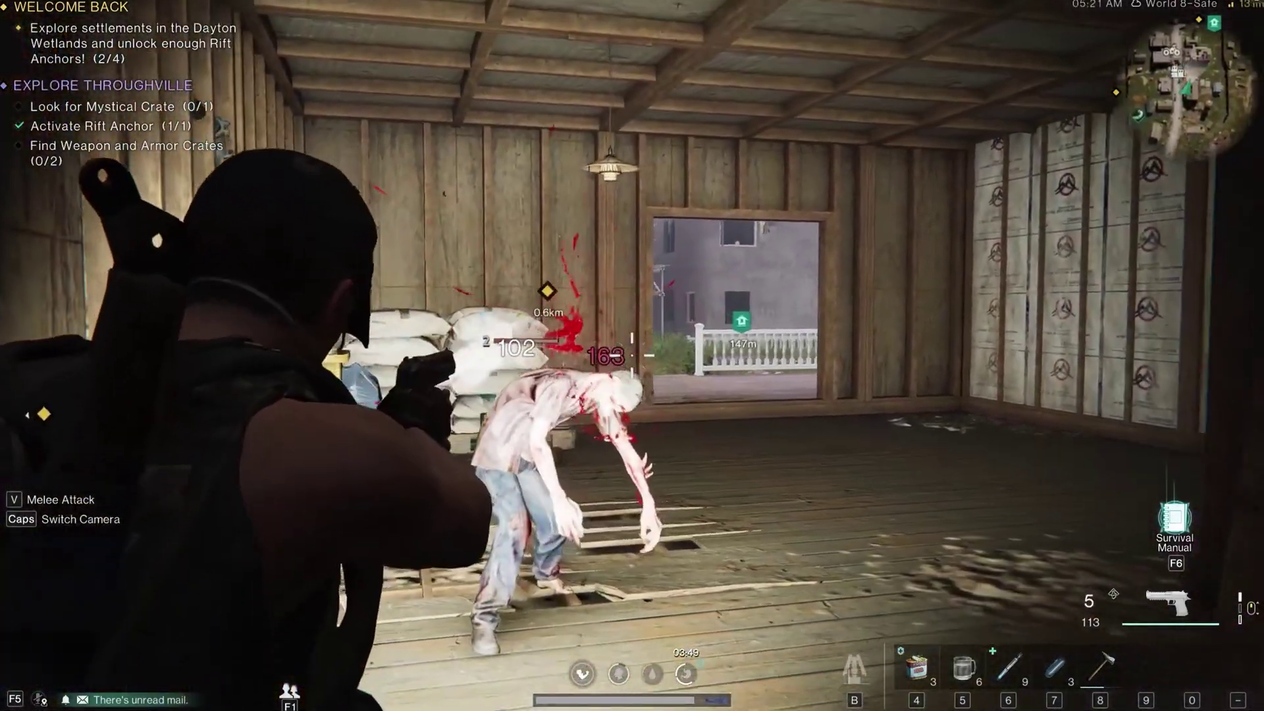
pyautogui.click(632, 356)
pyautogui.press('w')
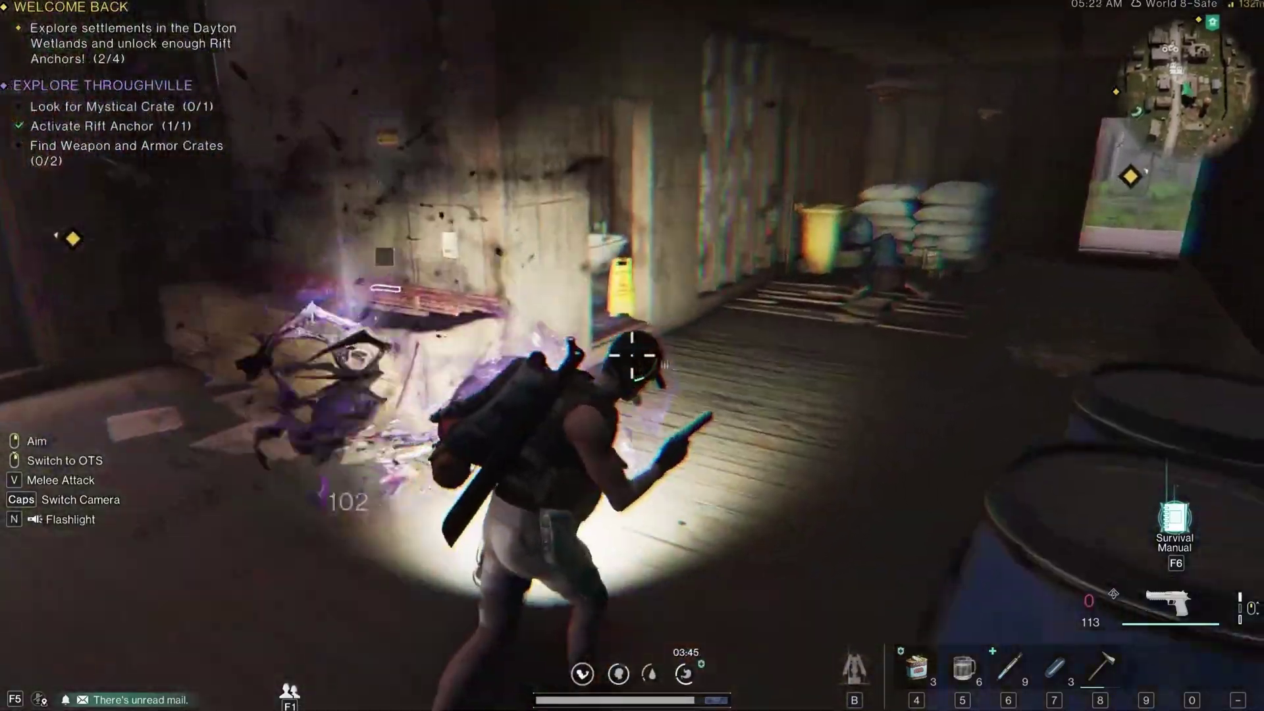
# Step: Check the world map, then cross the room and climb the crates onto the roof
pyautogui.press('m')
pyautogui.press('Escape')
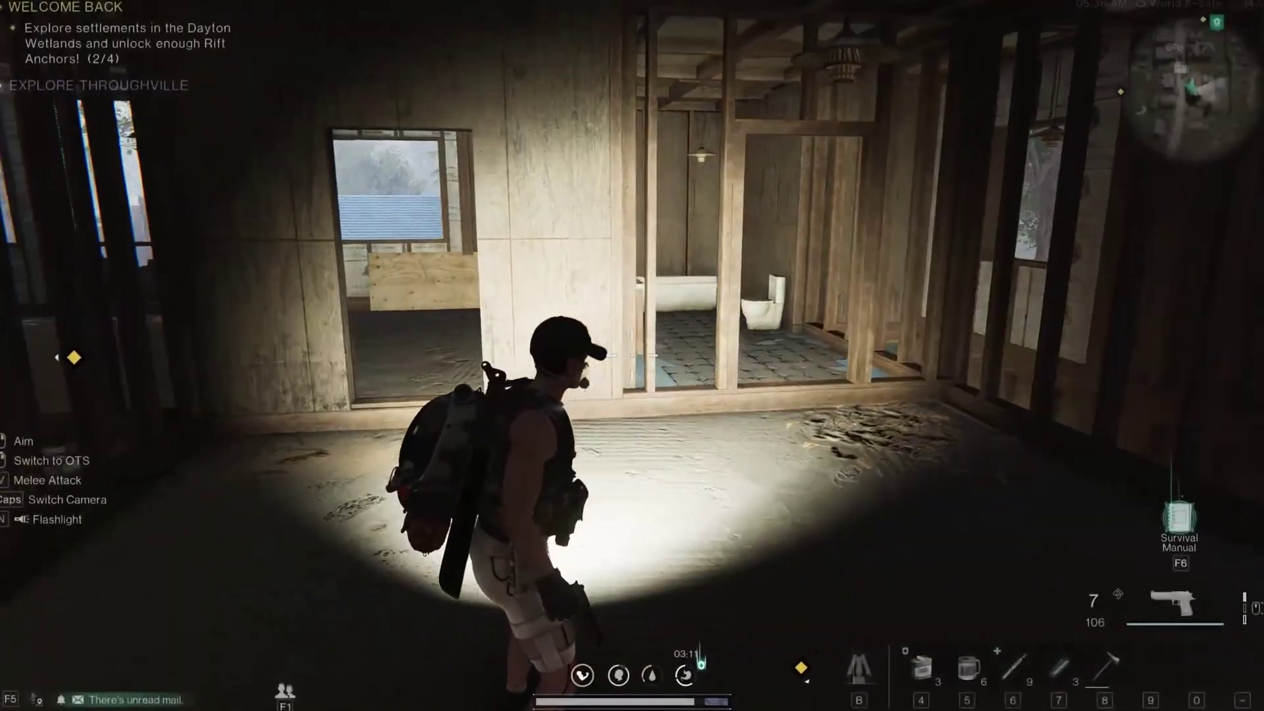
pyautogui.press('w')
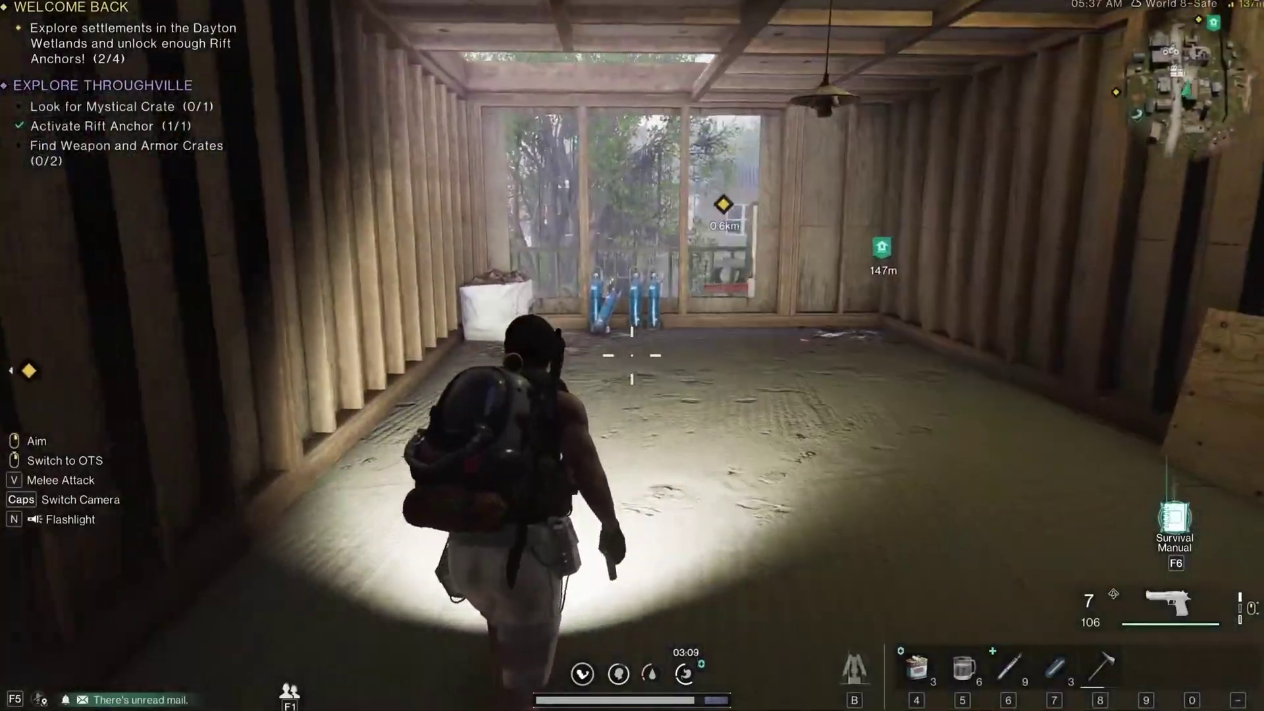
pyautogui.press('w')
pyautogui.press('w')
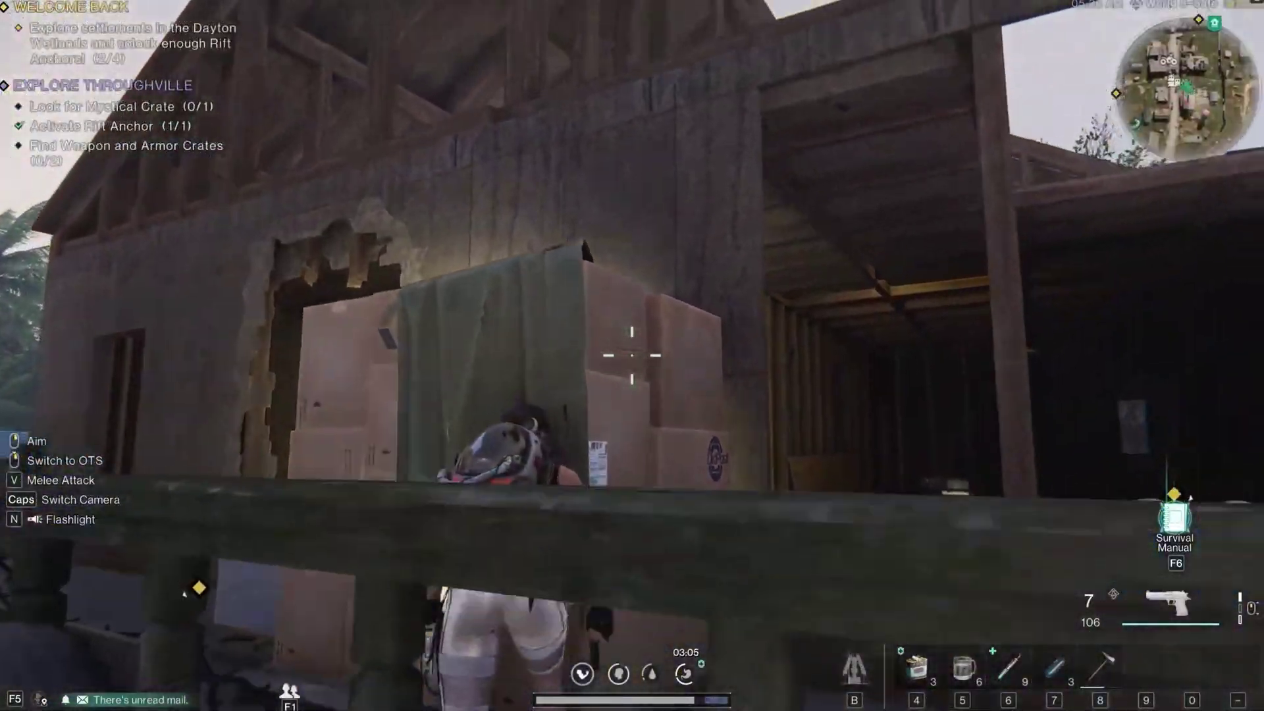
pyautogui.press('space')
pyautogui.press('w')
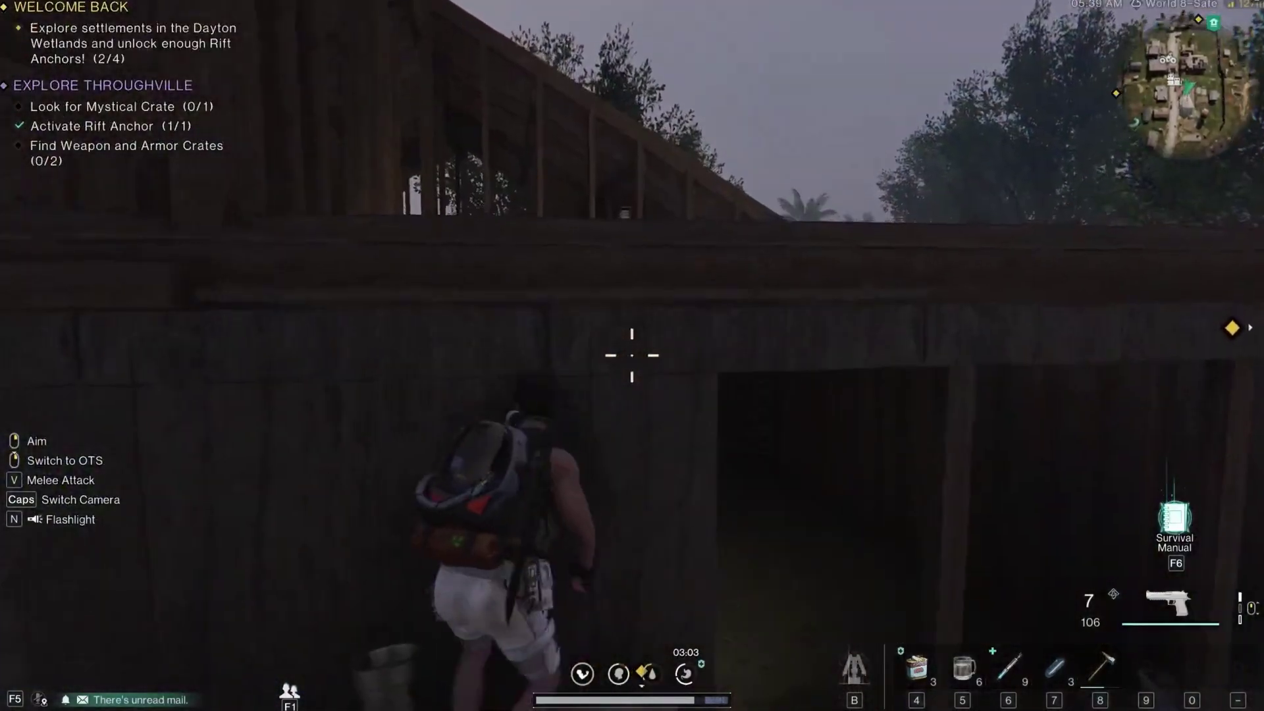
pyautogui.press('w')
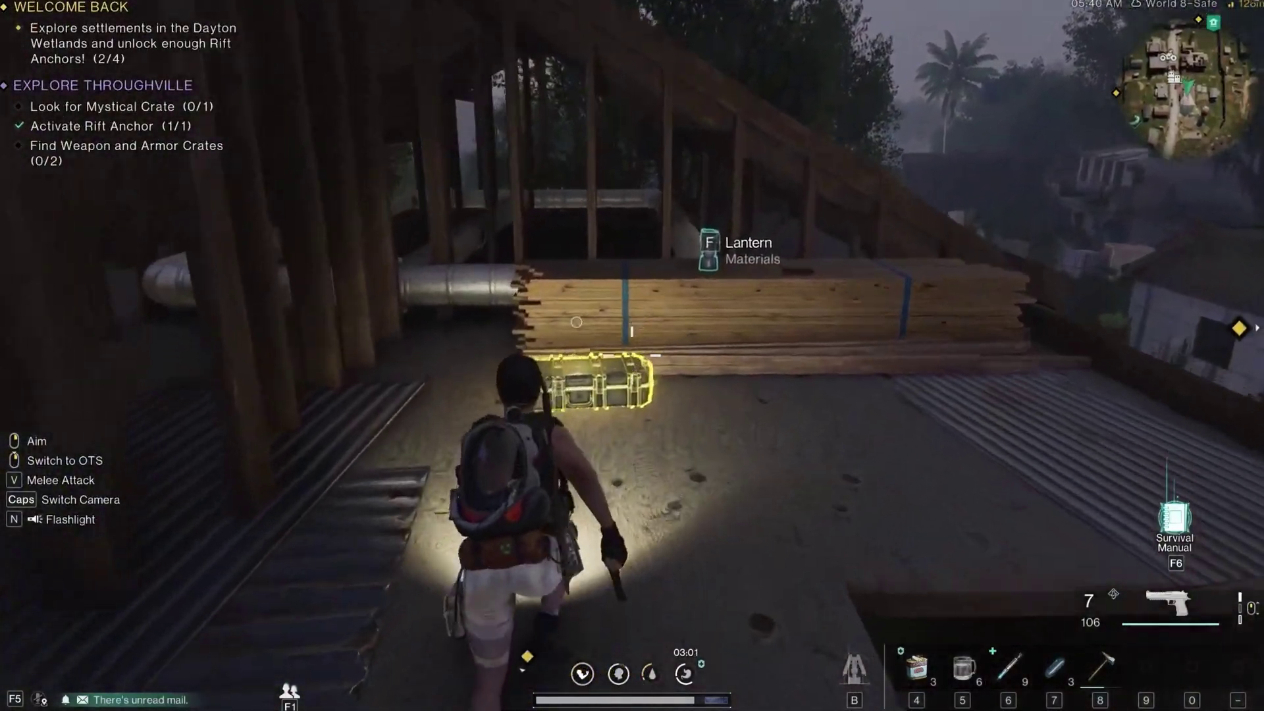
# Step: Open the rooftop weapon crate, claim all loot, and head toward the stairs
pyautogui.press('f')
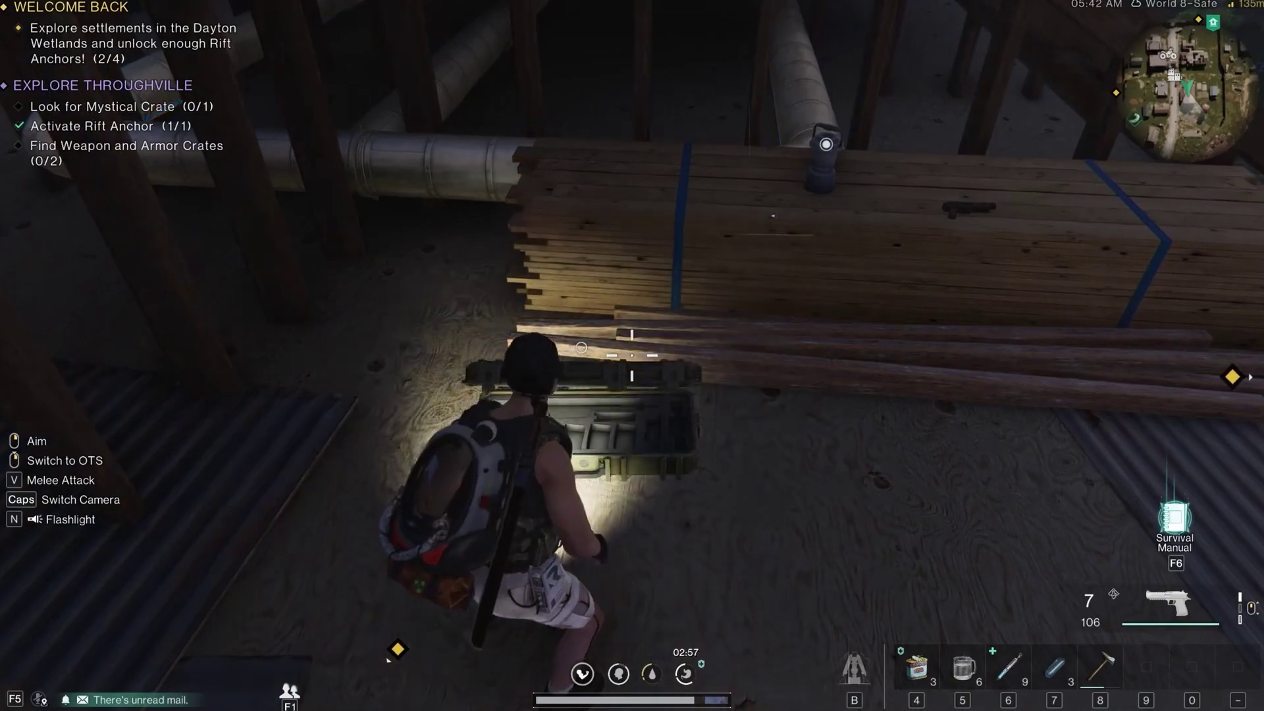
pyautogui.press('r')
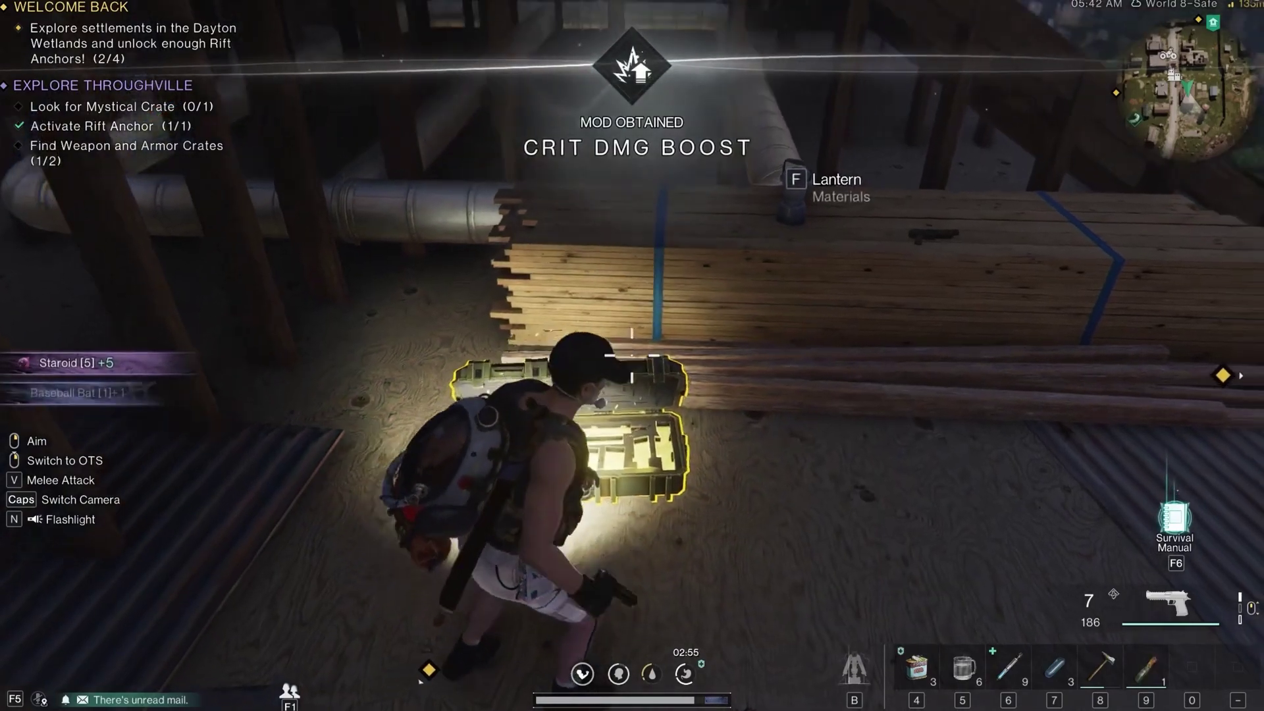
pyautogui.press('w')
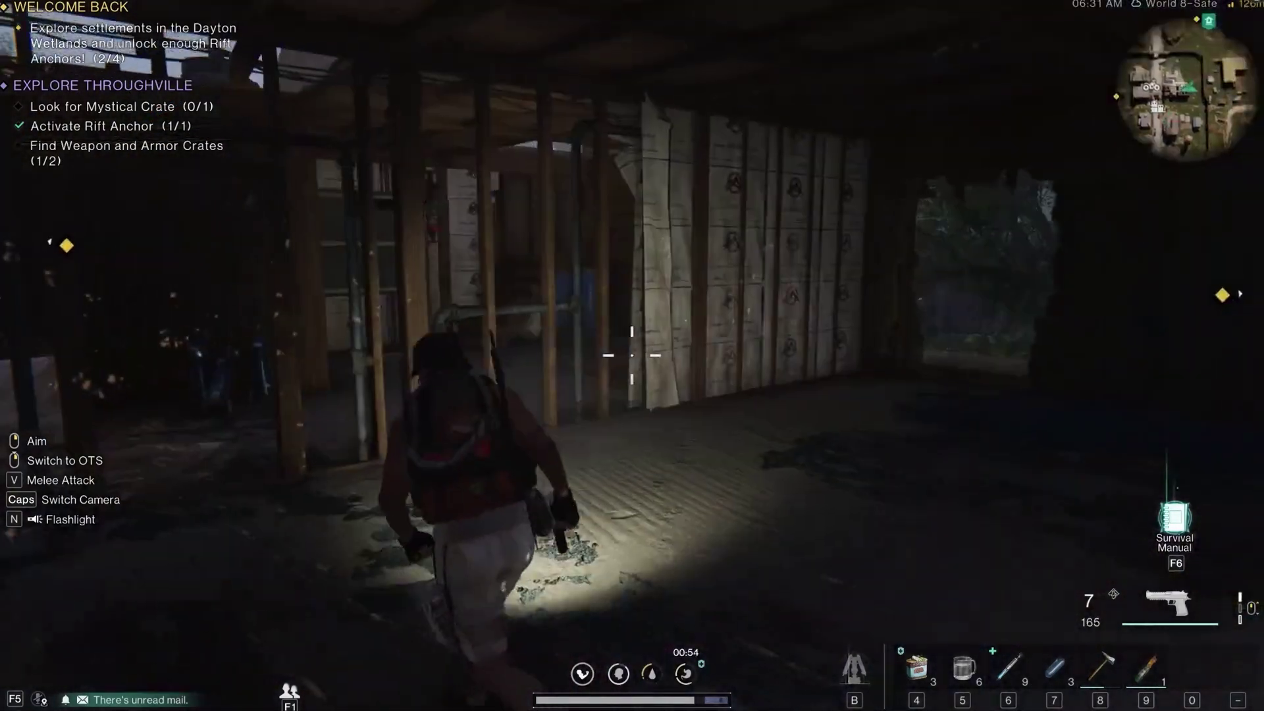
pyautogui.press('w')
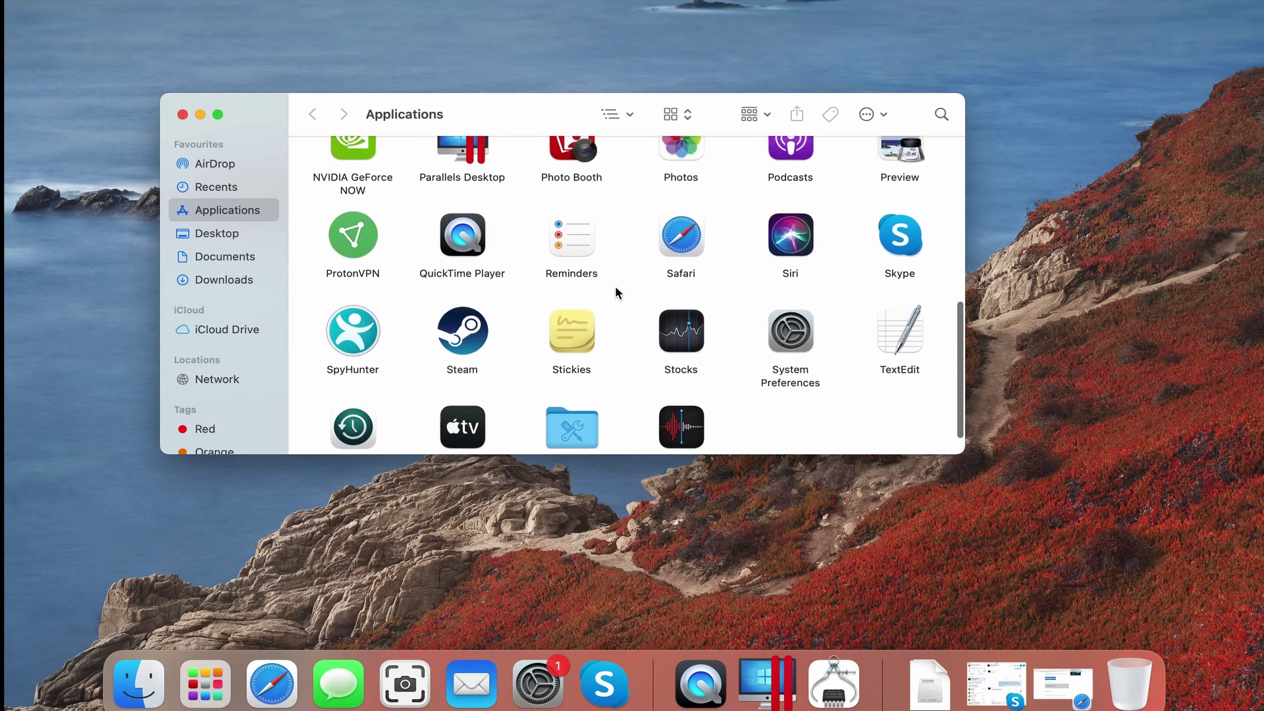
# Step: Launch Boot Camp Assistant from Applications > Utilities and continue to Install Windows
pyautogui.scroll(-2, 616, 286)
pyautogui.click(574, 390)
pyautogui.doubleClick(574, 391)
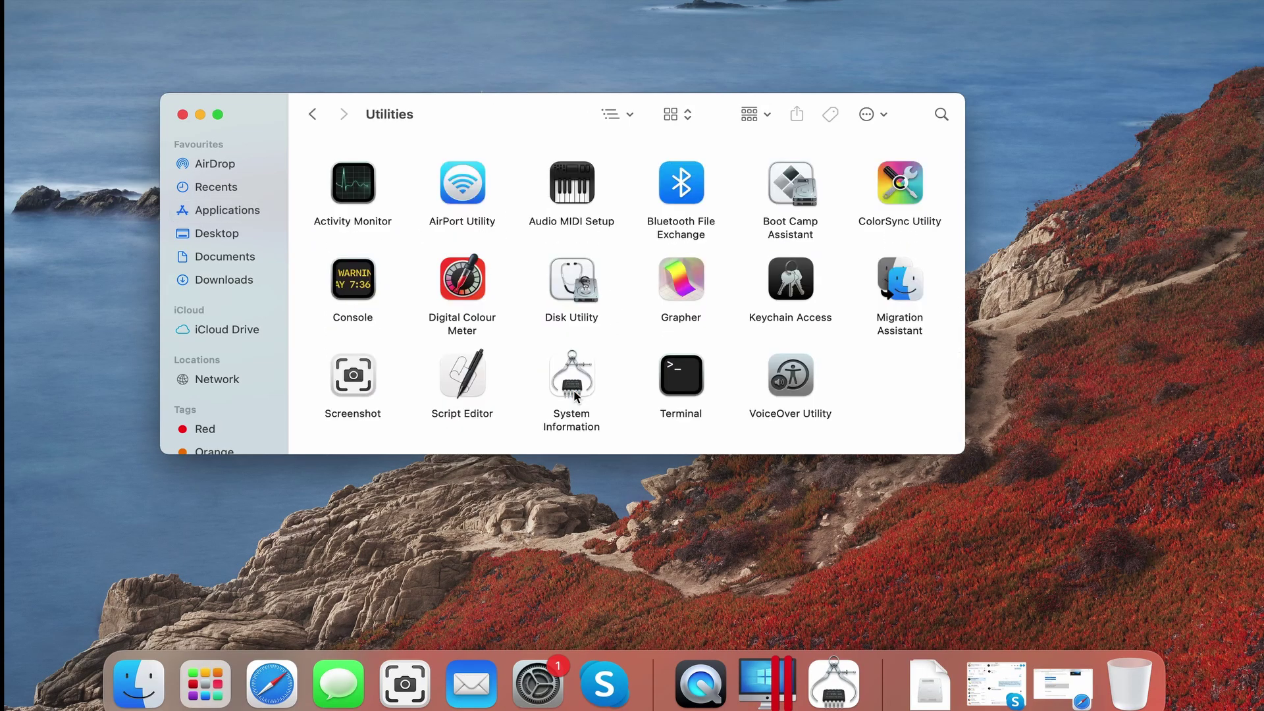
pyautogui.doubleClick(798, 189)
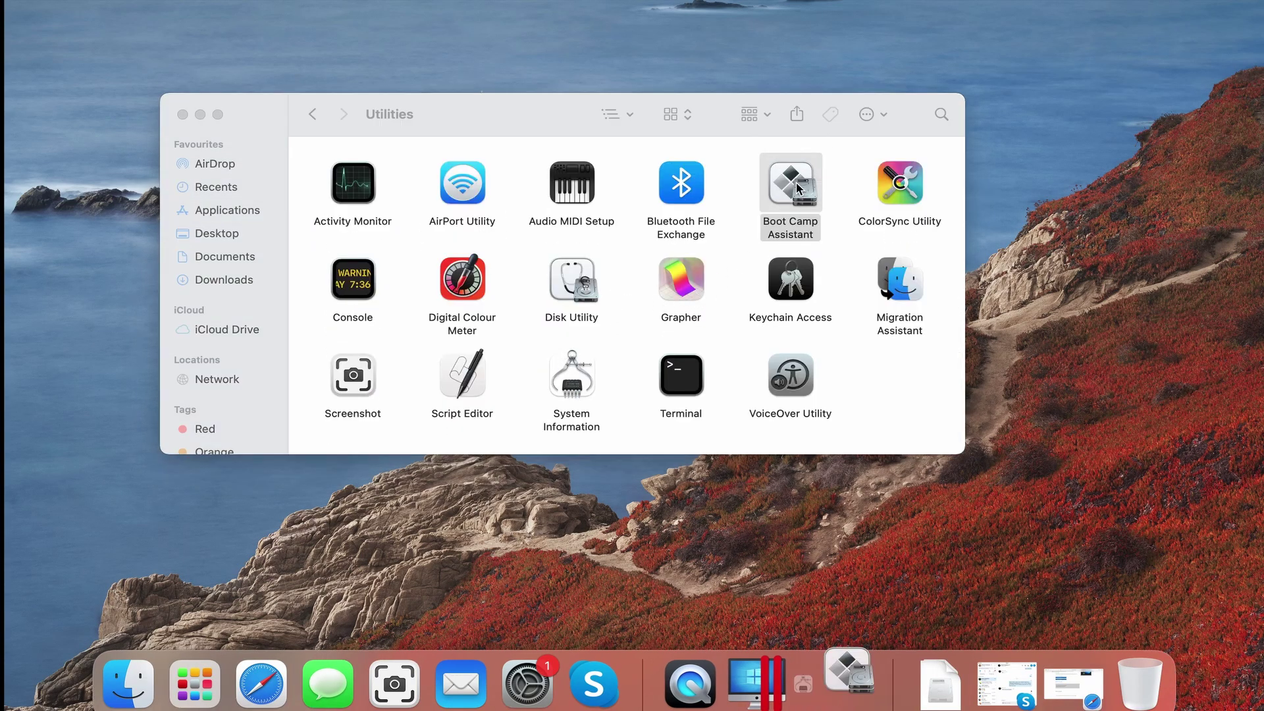
pyautogui.click(694, 571)
# Step: Choose Win10_21H1_English_x64.iso, split the disk macOS 88GB / Windows 162GB, and install
pyautogui.click(444, 239)
pyautogui.press('Escape')
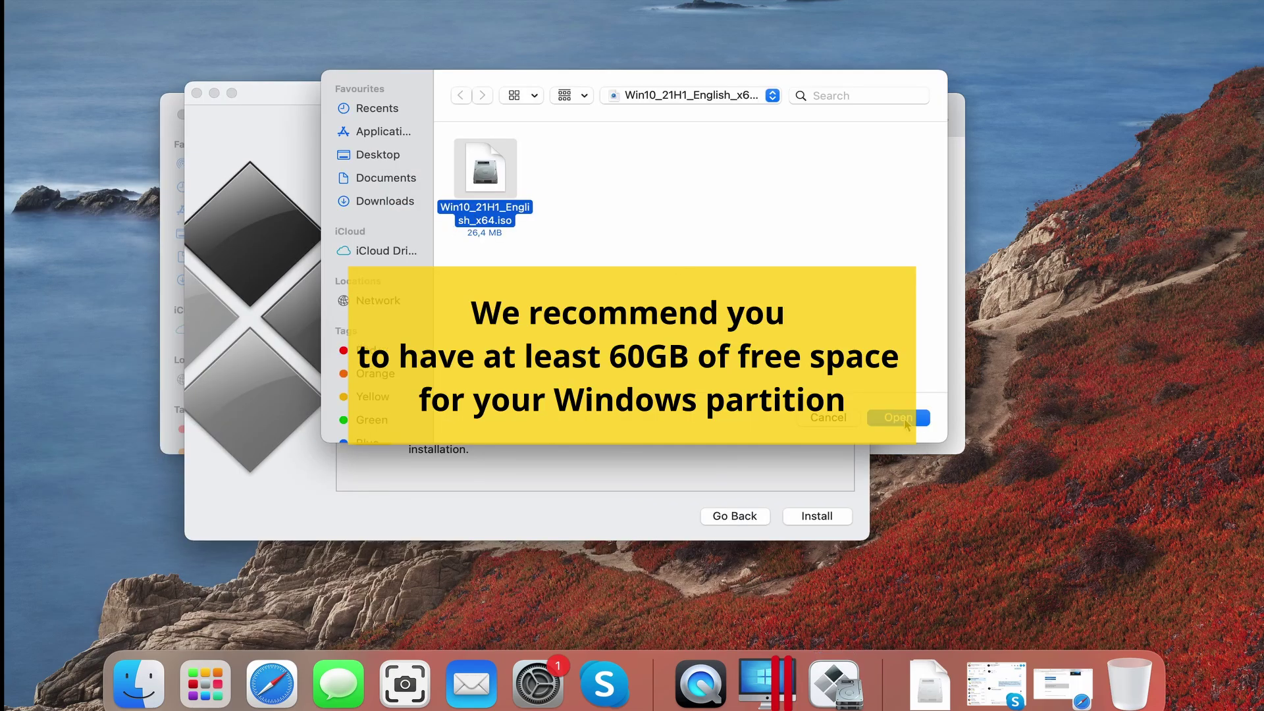
pyautogui.click(900, 419)
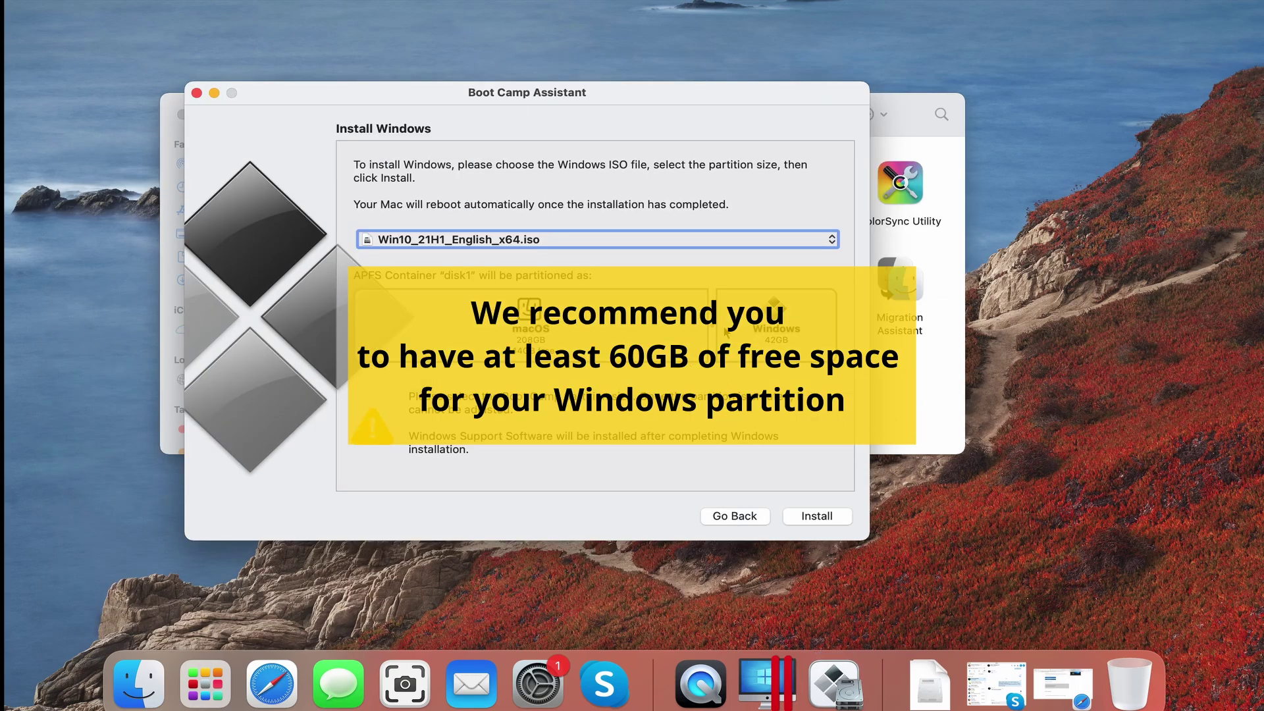
pyautogui.moveTo(712, 327); pyautogui.dragTo(565, 319)
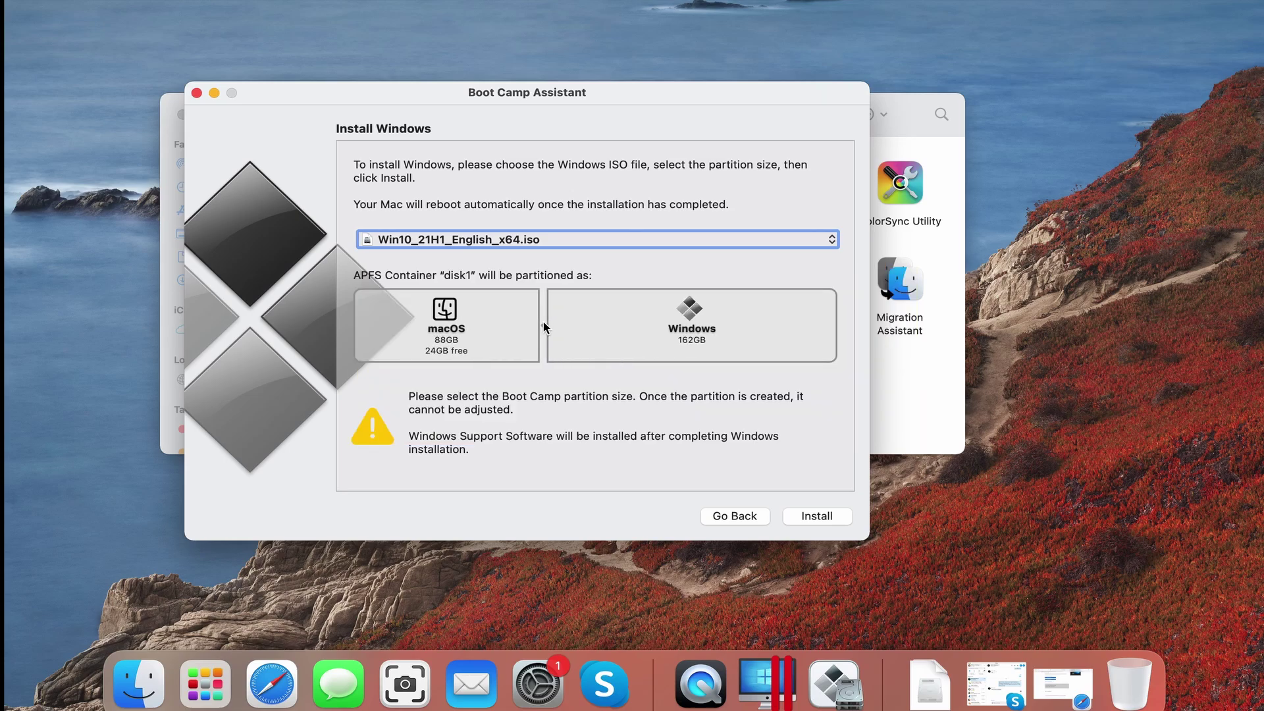
pyautogui.click(817, 516)
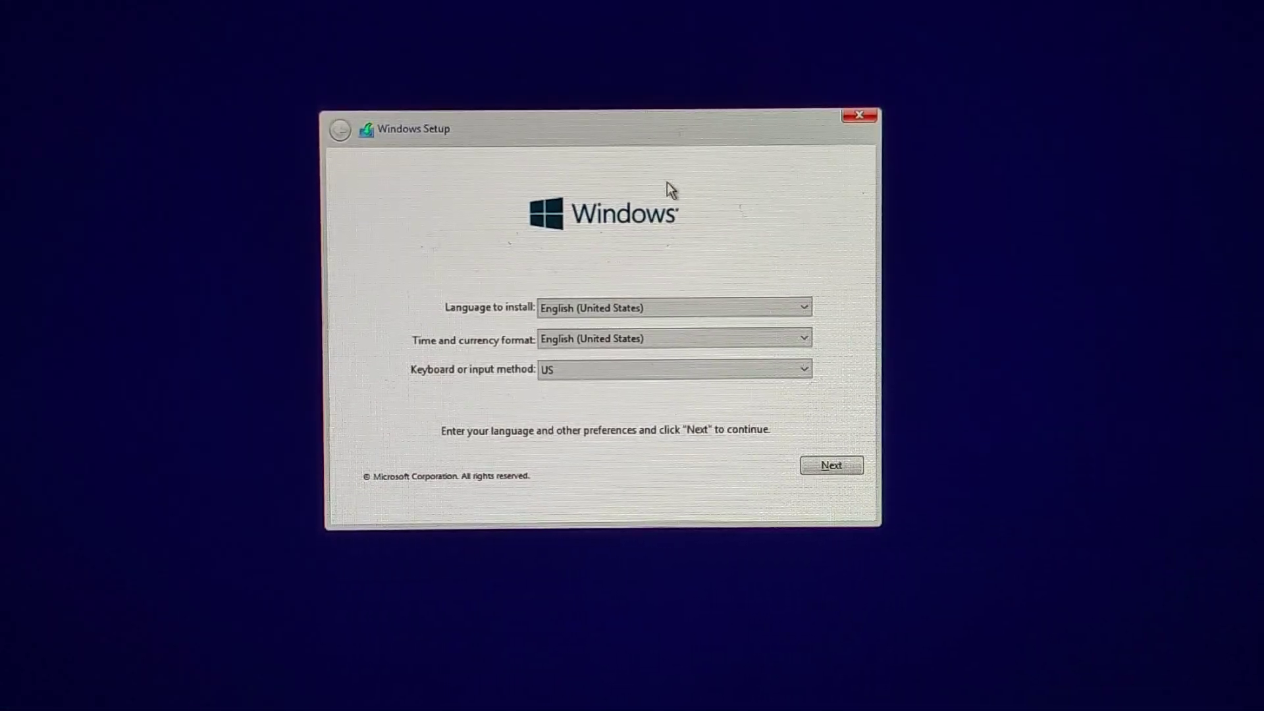
# Step: Keep English (United States), skip the product key, and download the Intel Graphics DCH driver
pyautogui.click(664, 318)
pyautogui.click(665, 318)
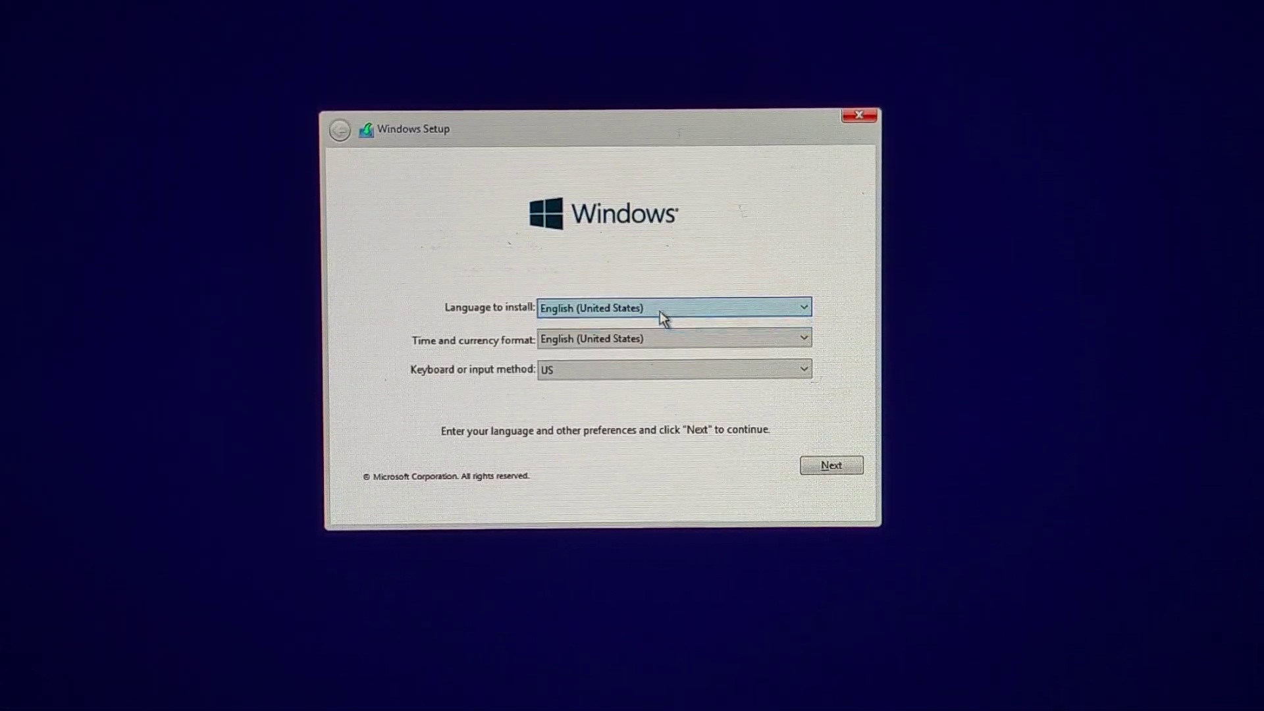
pyautogui.click(831, 466)
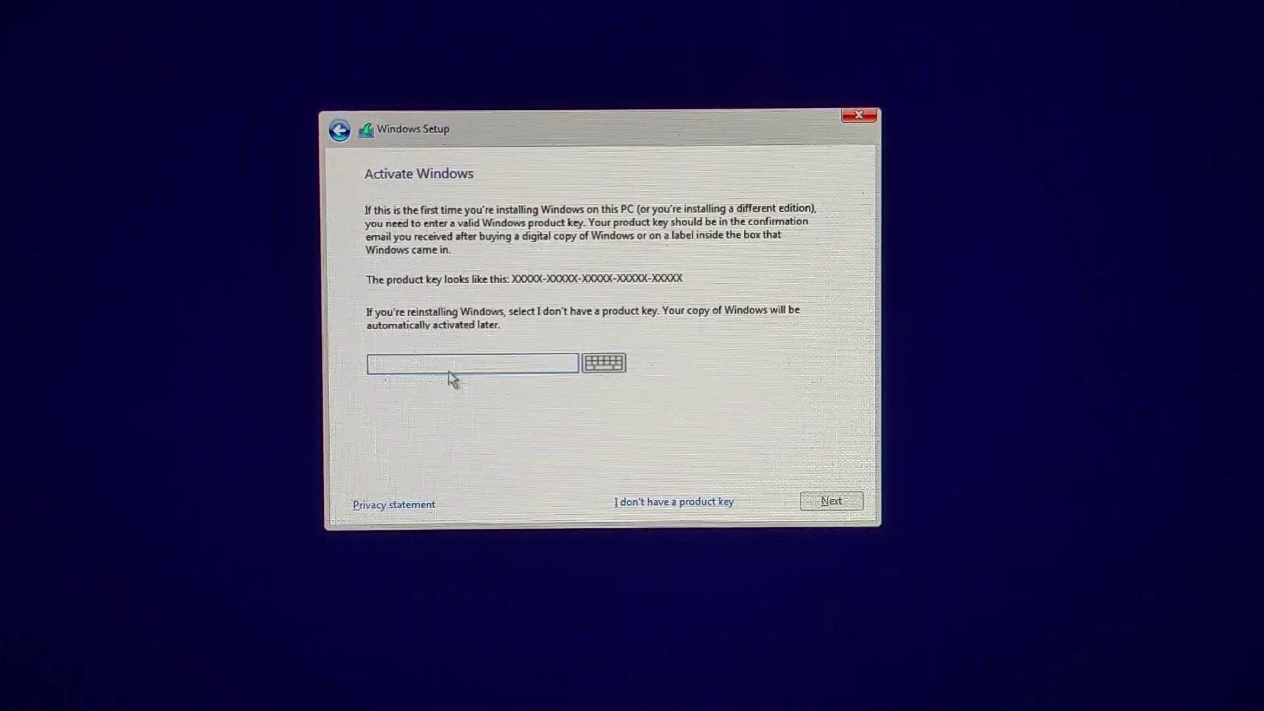
pyautogui.click(691, 502)
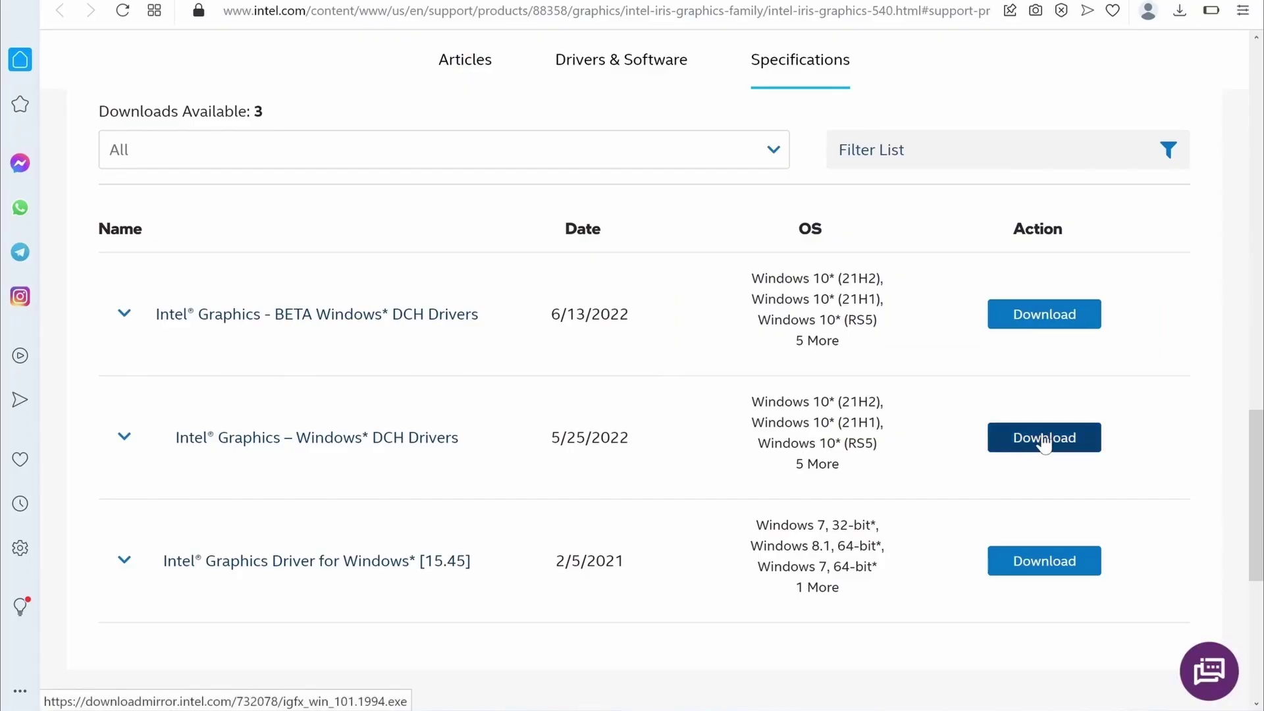
pyautogui.click(1043, 438)
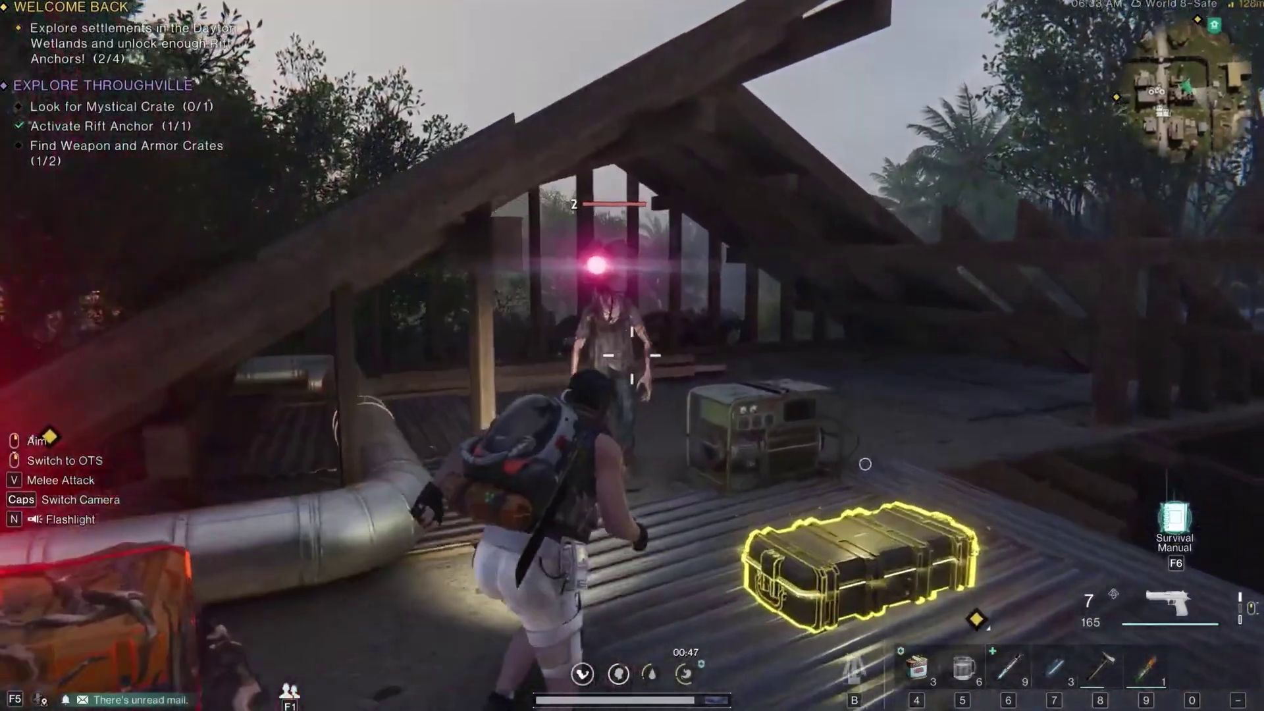
# Step: Shoot the zombie down with repeated pistol fire
pyautogui.click(632, 358)
pyautogui.click(633, 359)
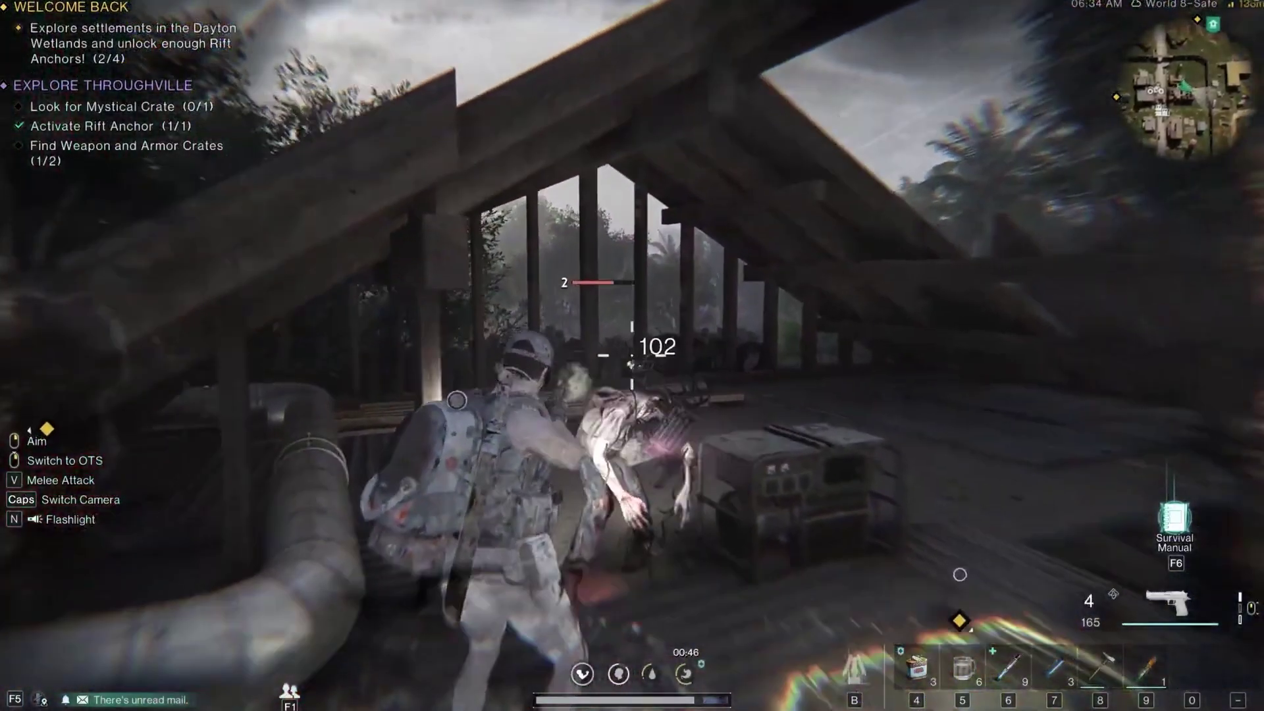
pyautogui.click(632, 359)
pyautogui.click(633, 359)
pyautogui.click(632, 359)
pyautogui.click(632, 359)
# Step: Move up to the glowing loot crate, then get up and flee from the monster
pyautogui.press('w')
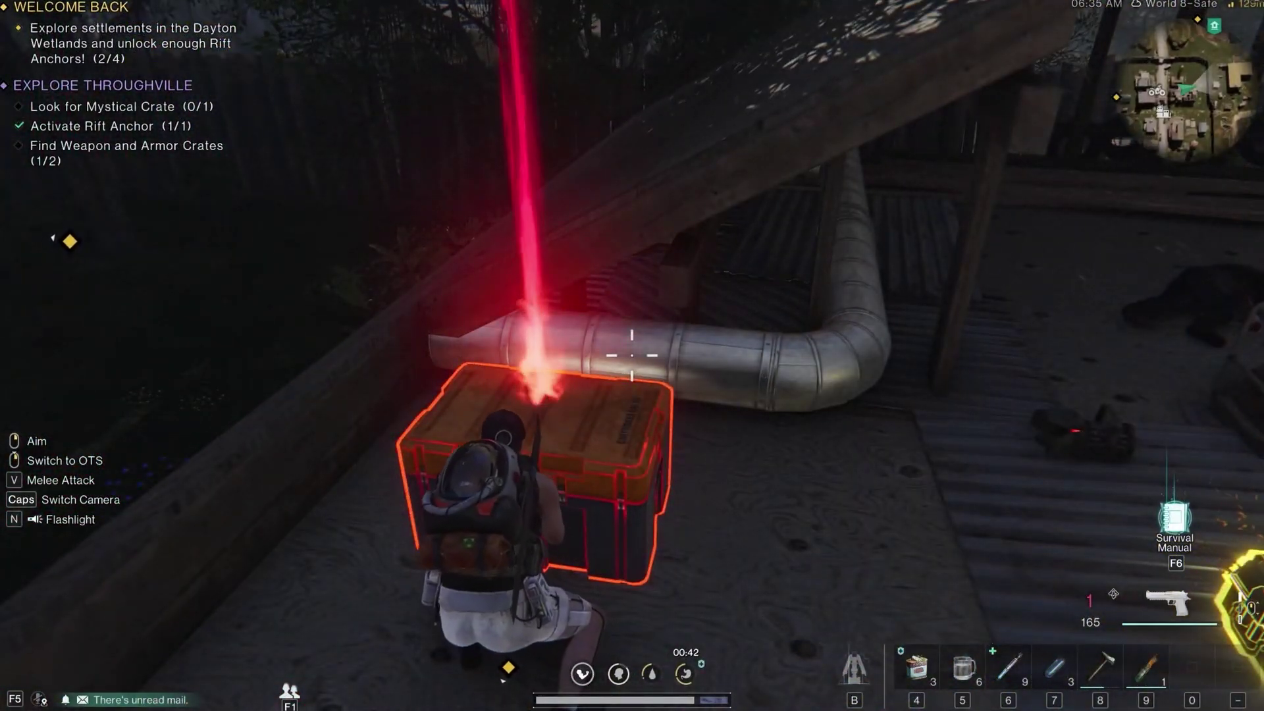
pyautogui.press('w')
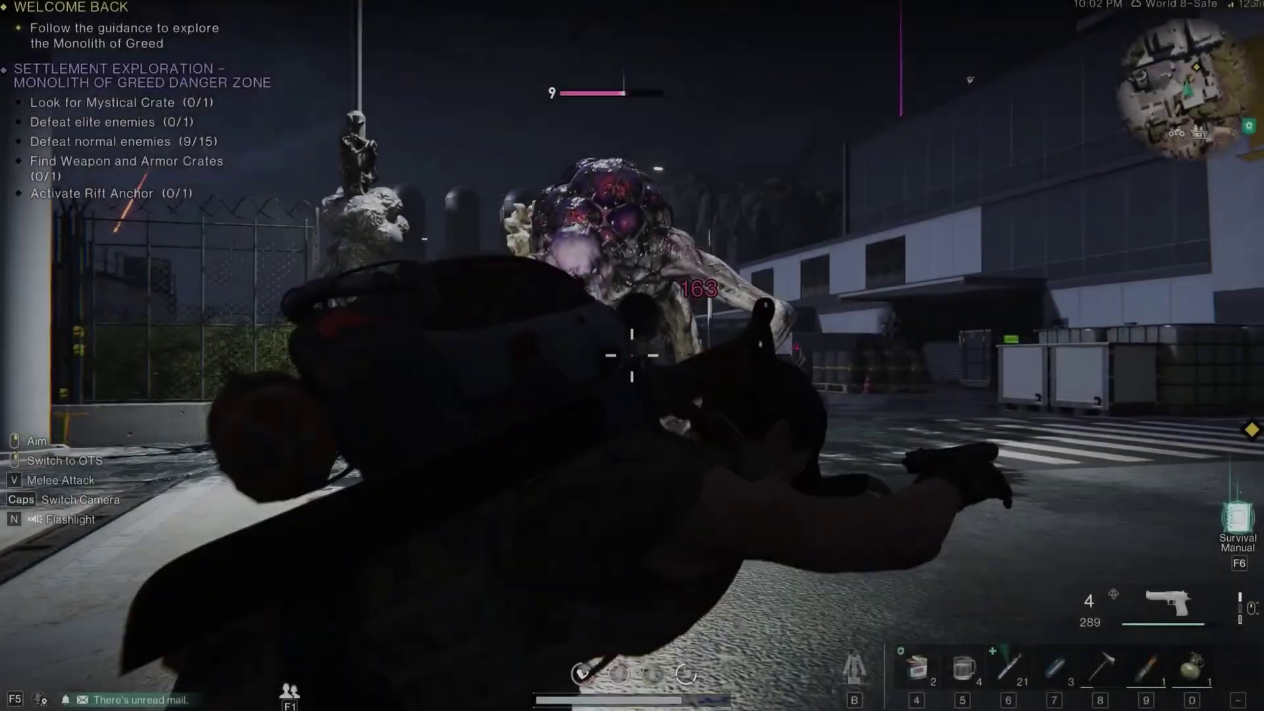
pyautogui.press('w')
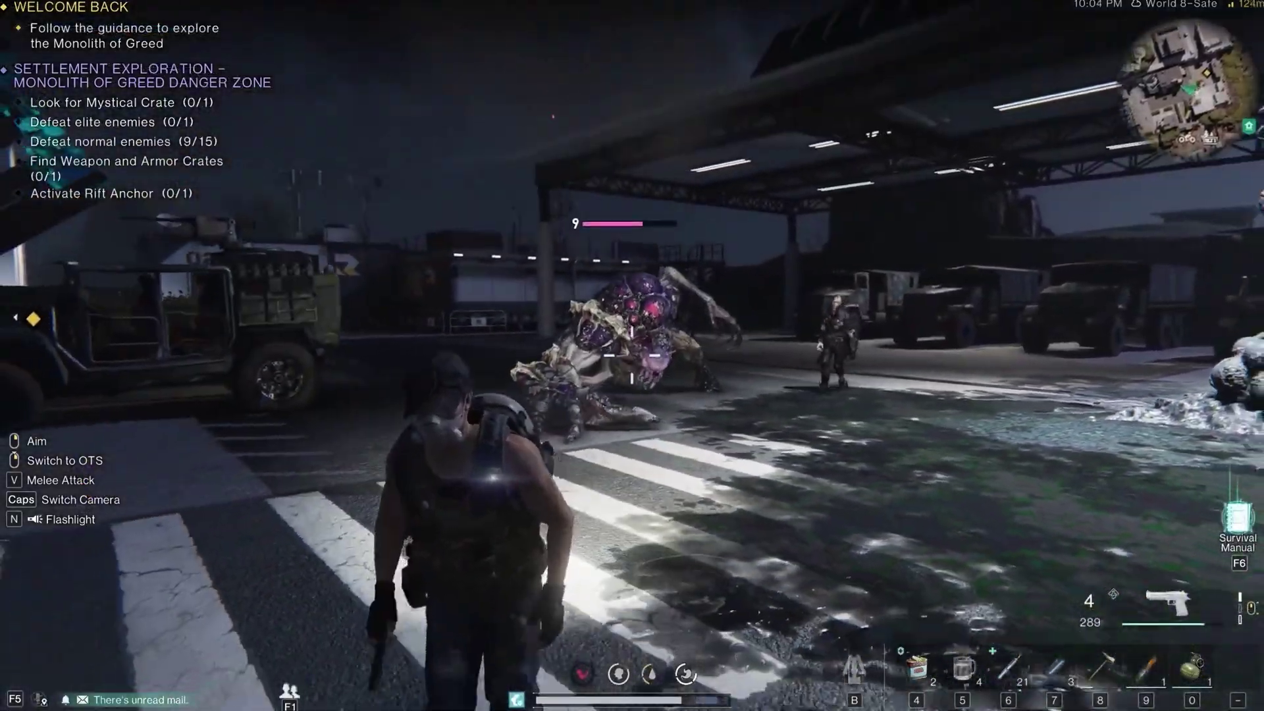
# Step: Empty the pistol magazine into the monster and the nearby enemy
pyautogui.click(633, 356)
pyautogui.click(632, 355)
pyautogui.click(632, 356)
pyautogui.click(632, 356)
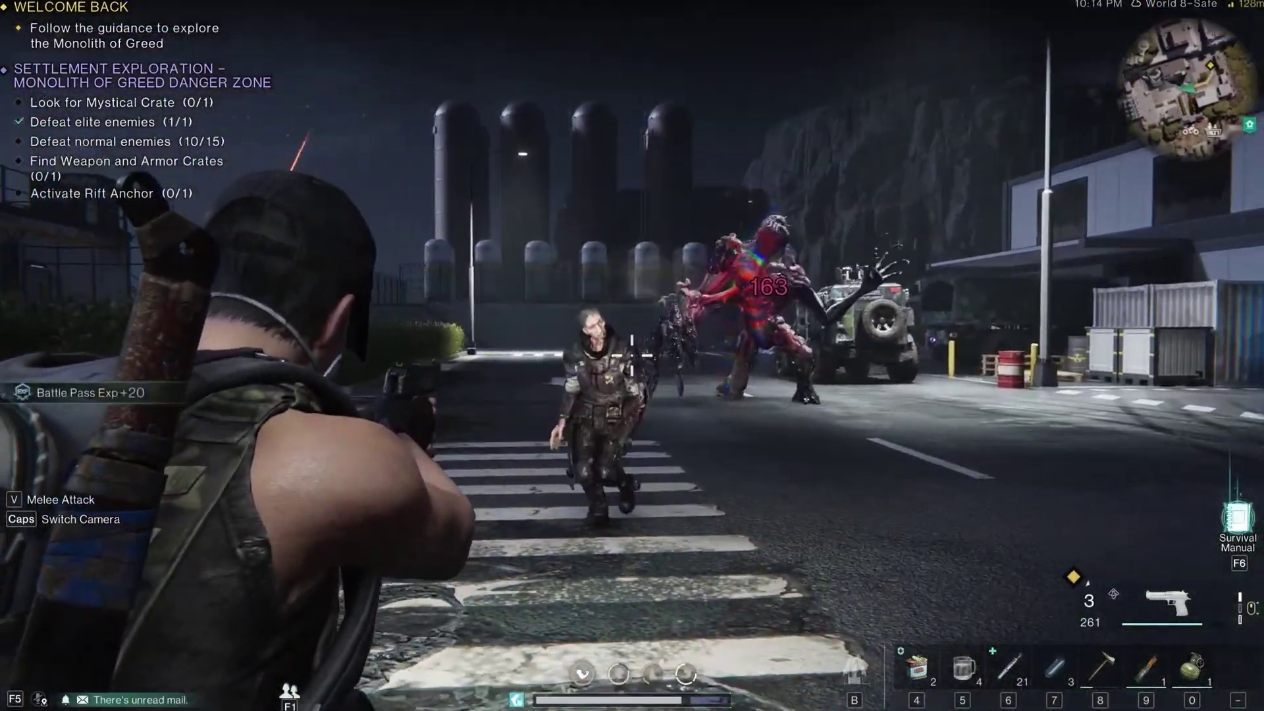
pyautogui.click(632, 356)
pyautogui.click(633, 356)
pyautogui.click(632, 355)
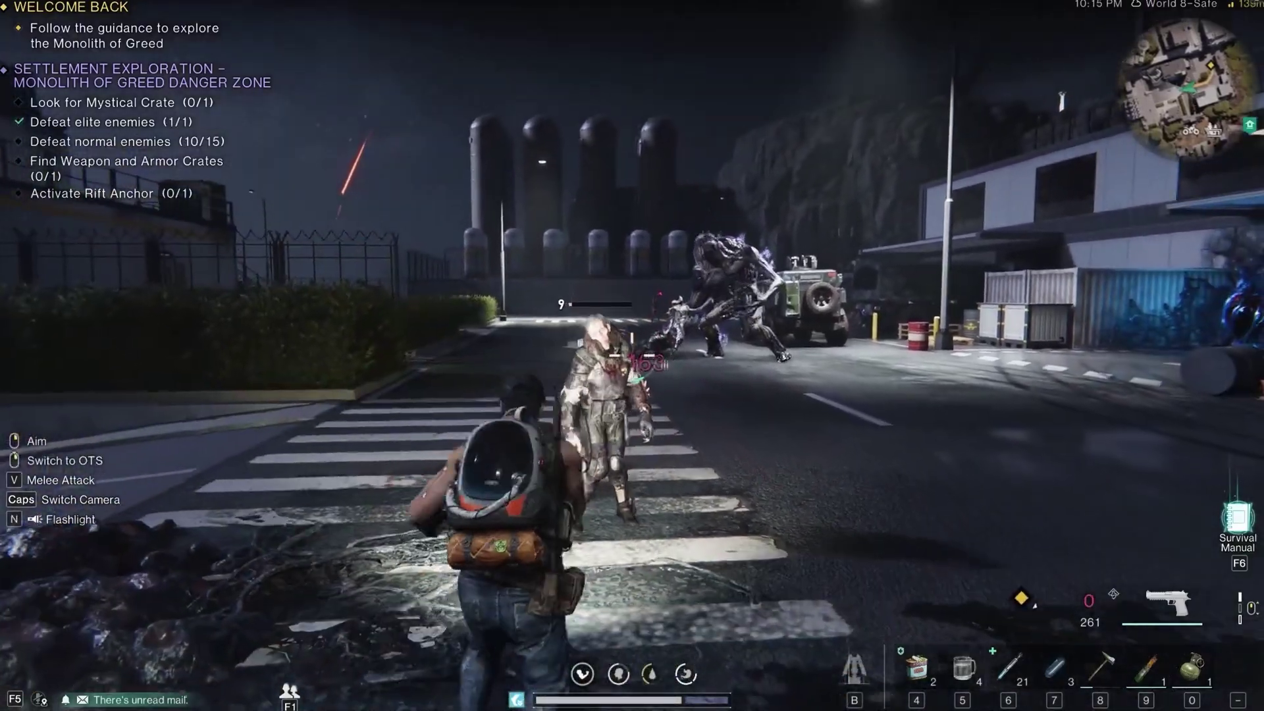
# Step: Reload, shoot the approaching enemy, heal with a syringe from slot 6, and aim the pistol
pyautogui.press('r')
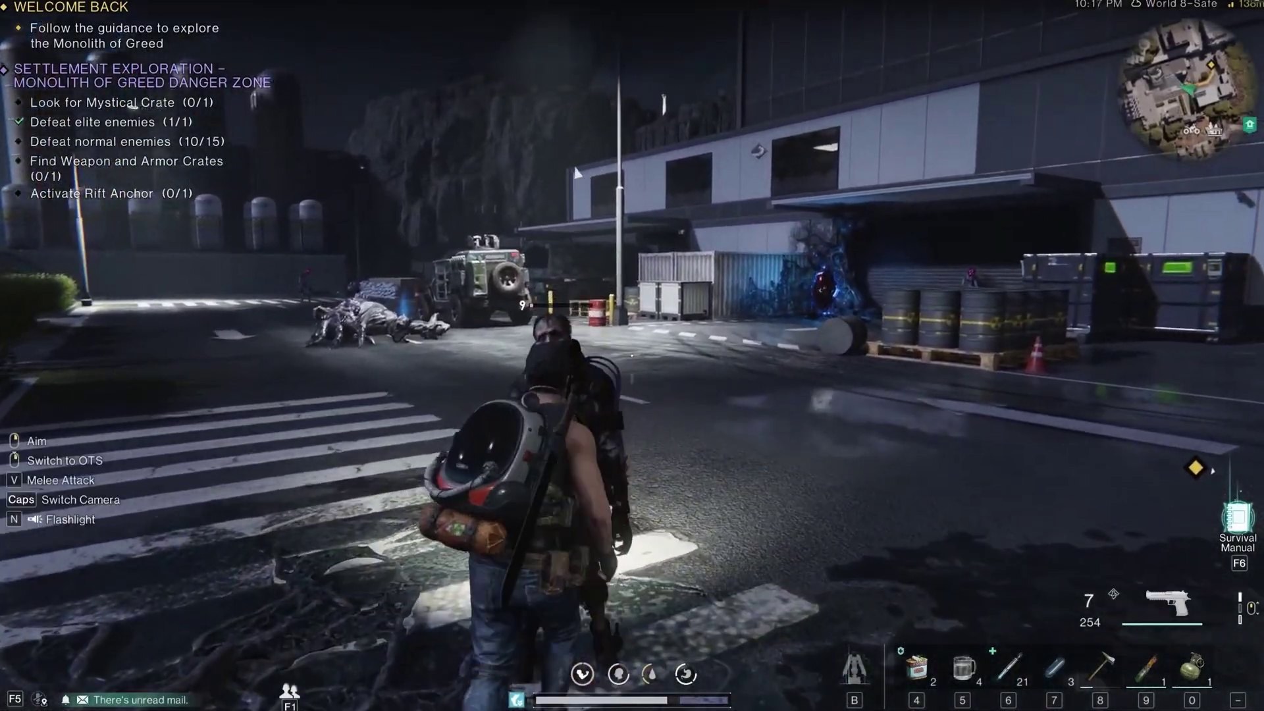
pyautogui.click(632, 356)
pyautogui.click(632, 356)
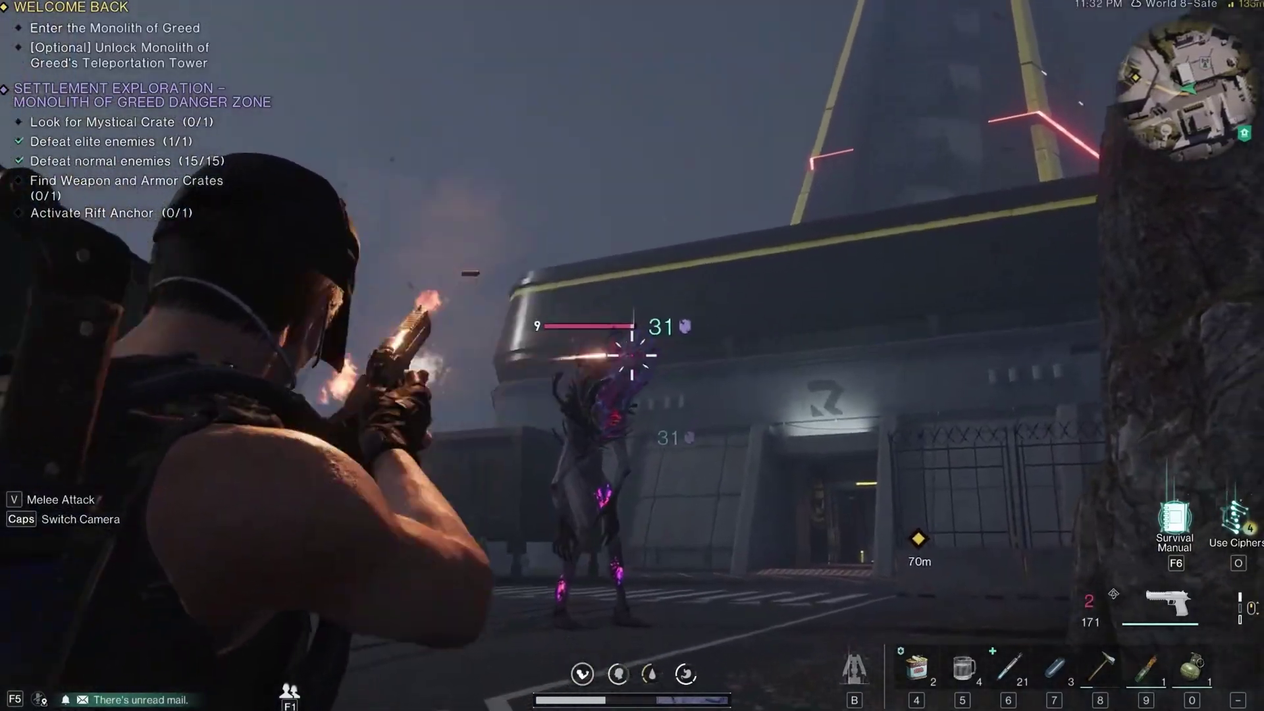
pyautogui.click(632, 356)
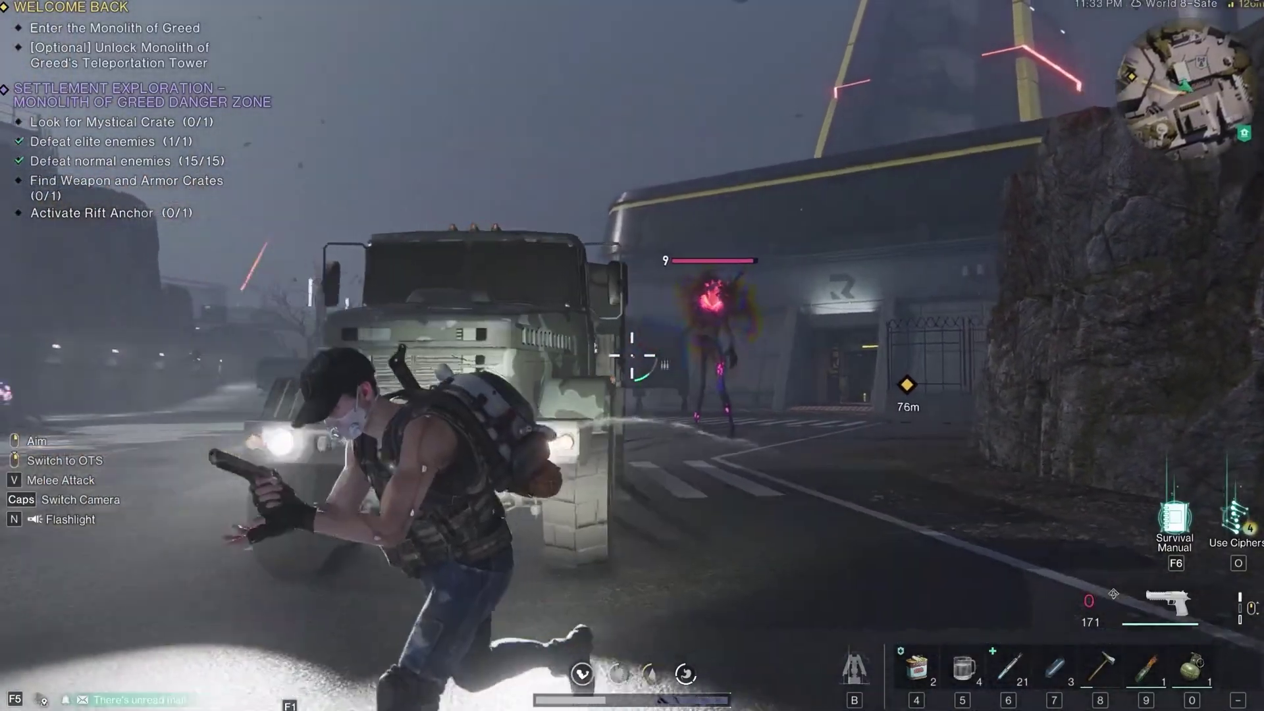
pyautogui.press('6')
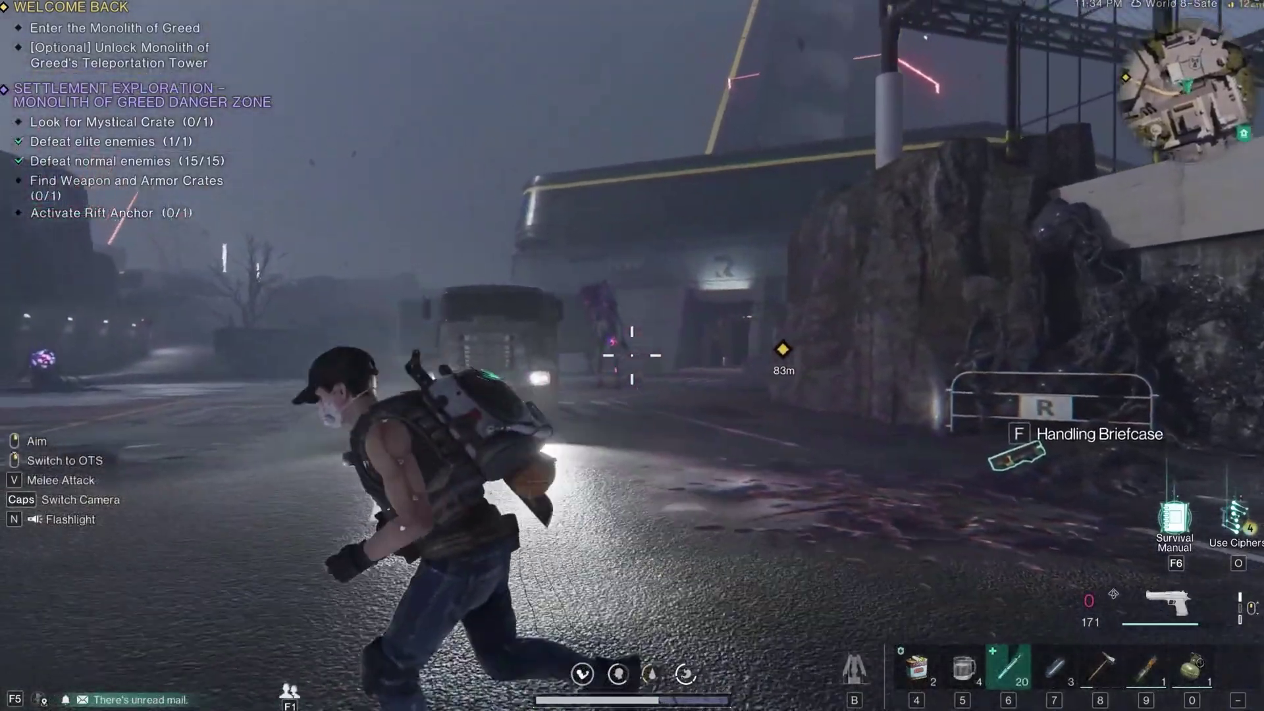
pyautogui.rightClick(632, 355)
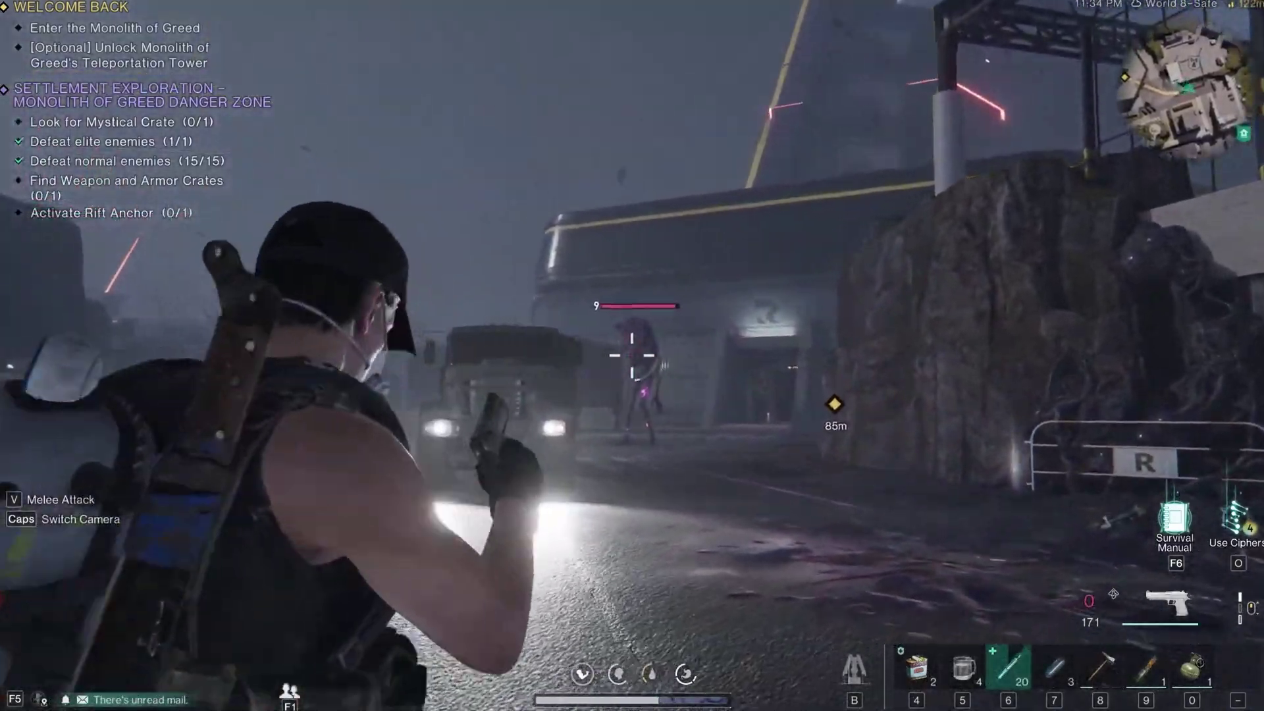